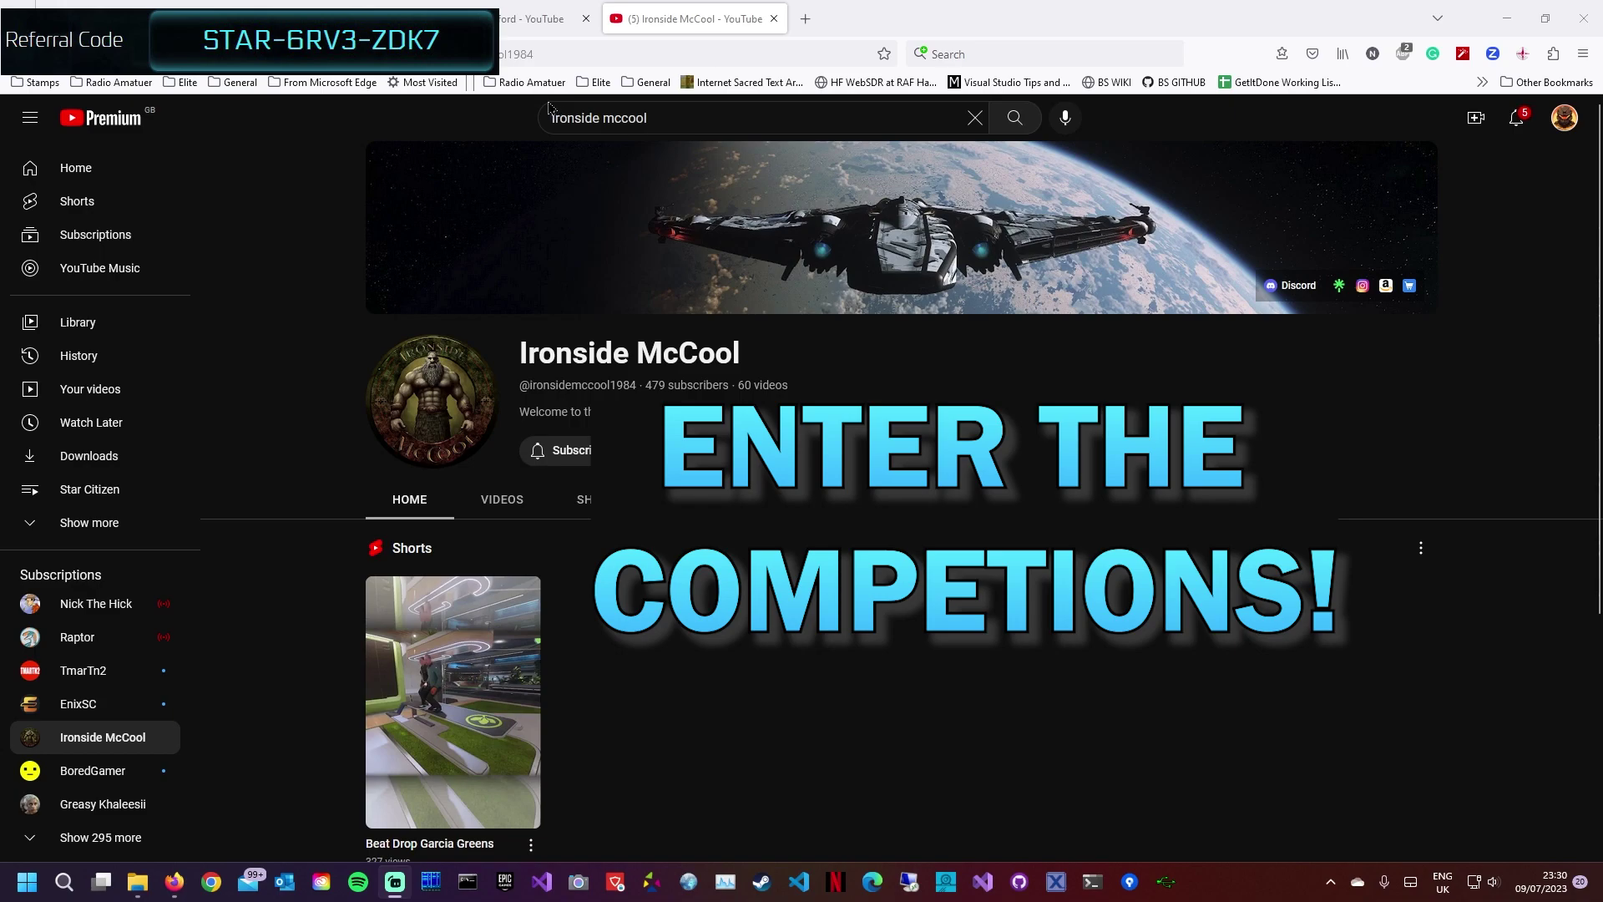
click(535, 18)
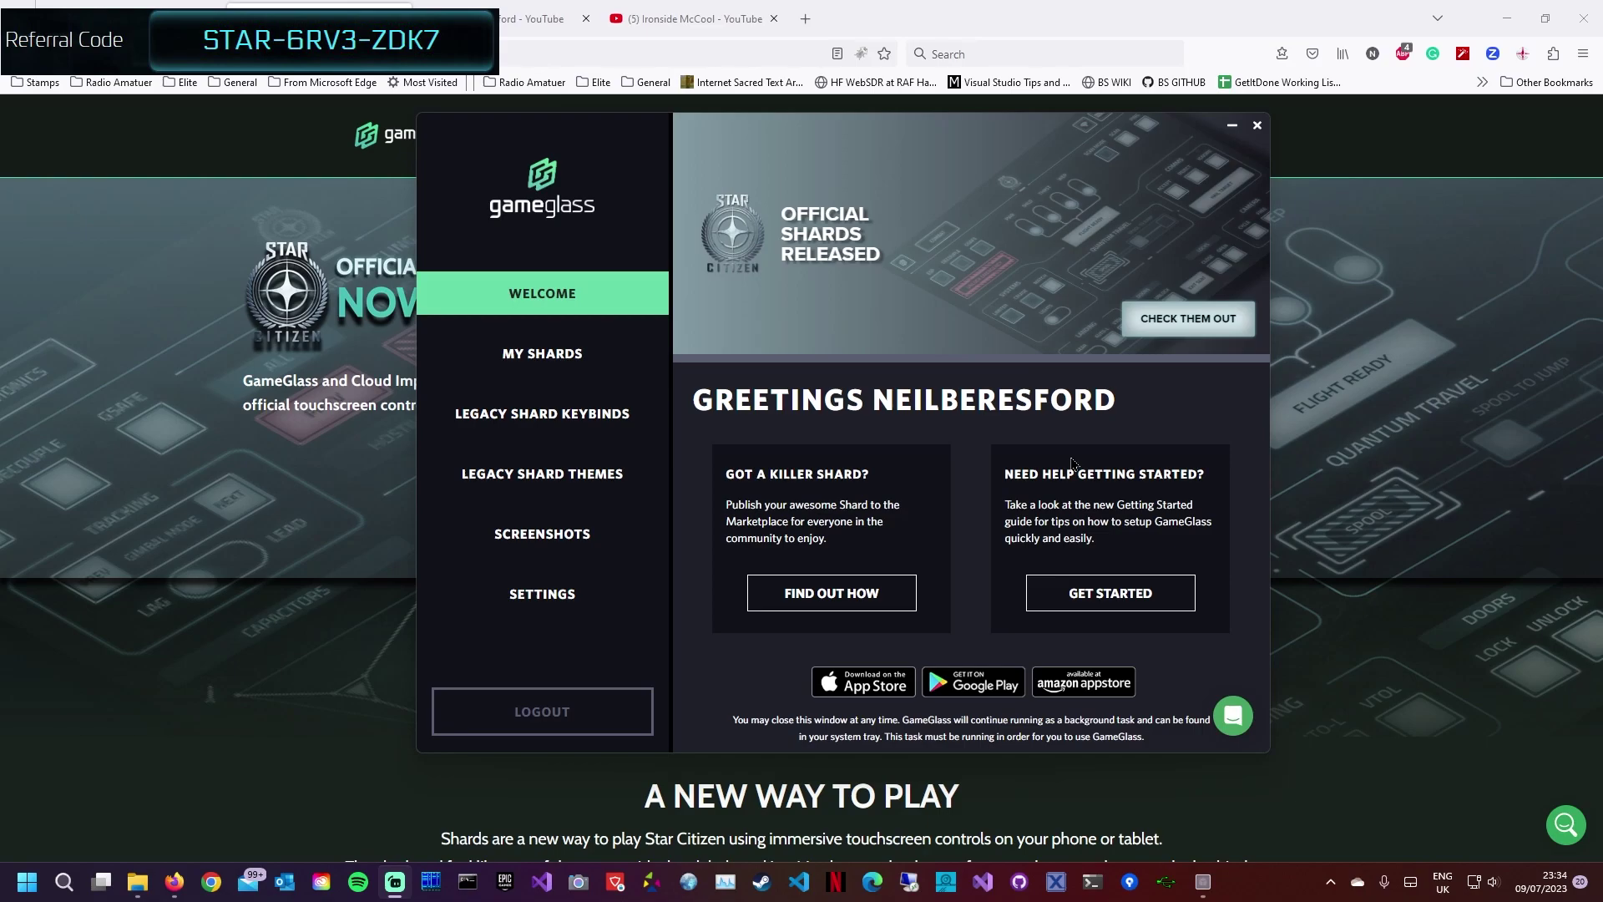
Open the official Star Citizen shards web page from the GameGlass welcome screen and skim through it.
click(1178, 322)
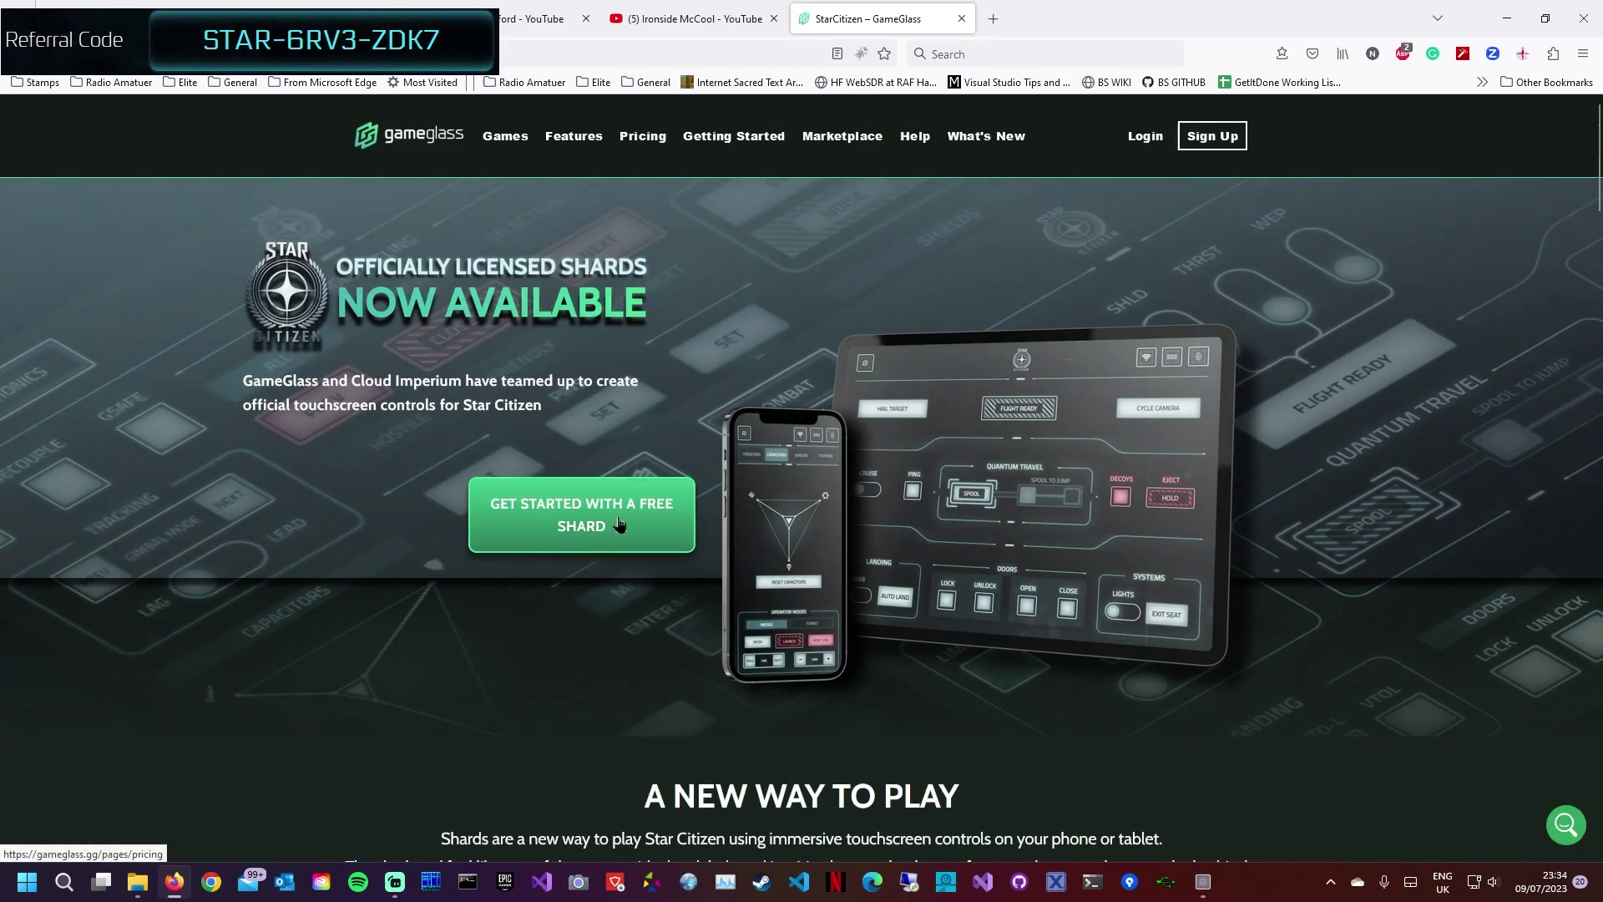
scroll(1127, 545, down, 1)
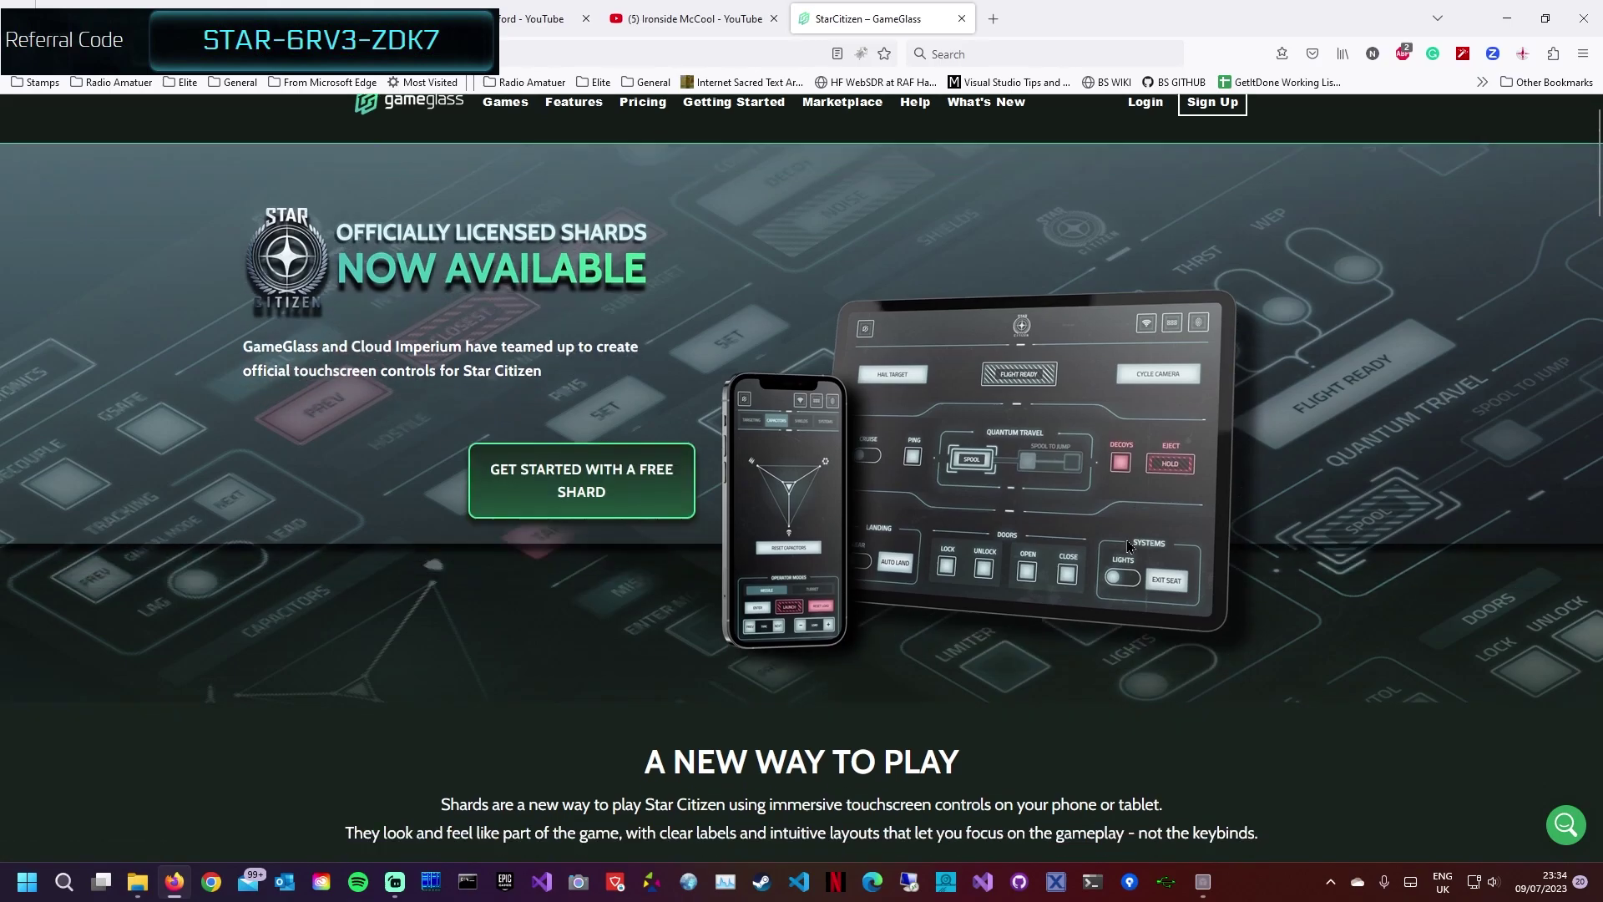
scroll(1126, 540, down, 5)
scroll(1119, 549, up, 6)
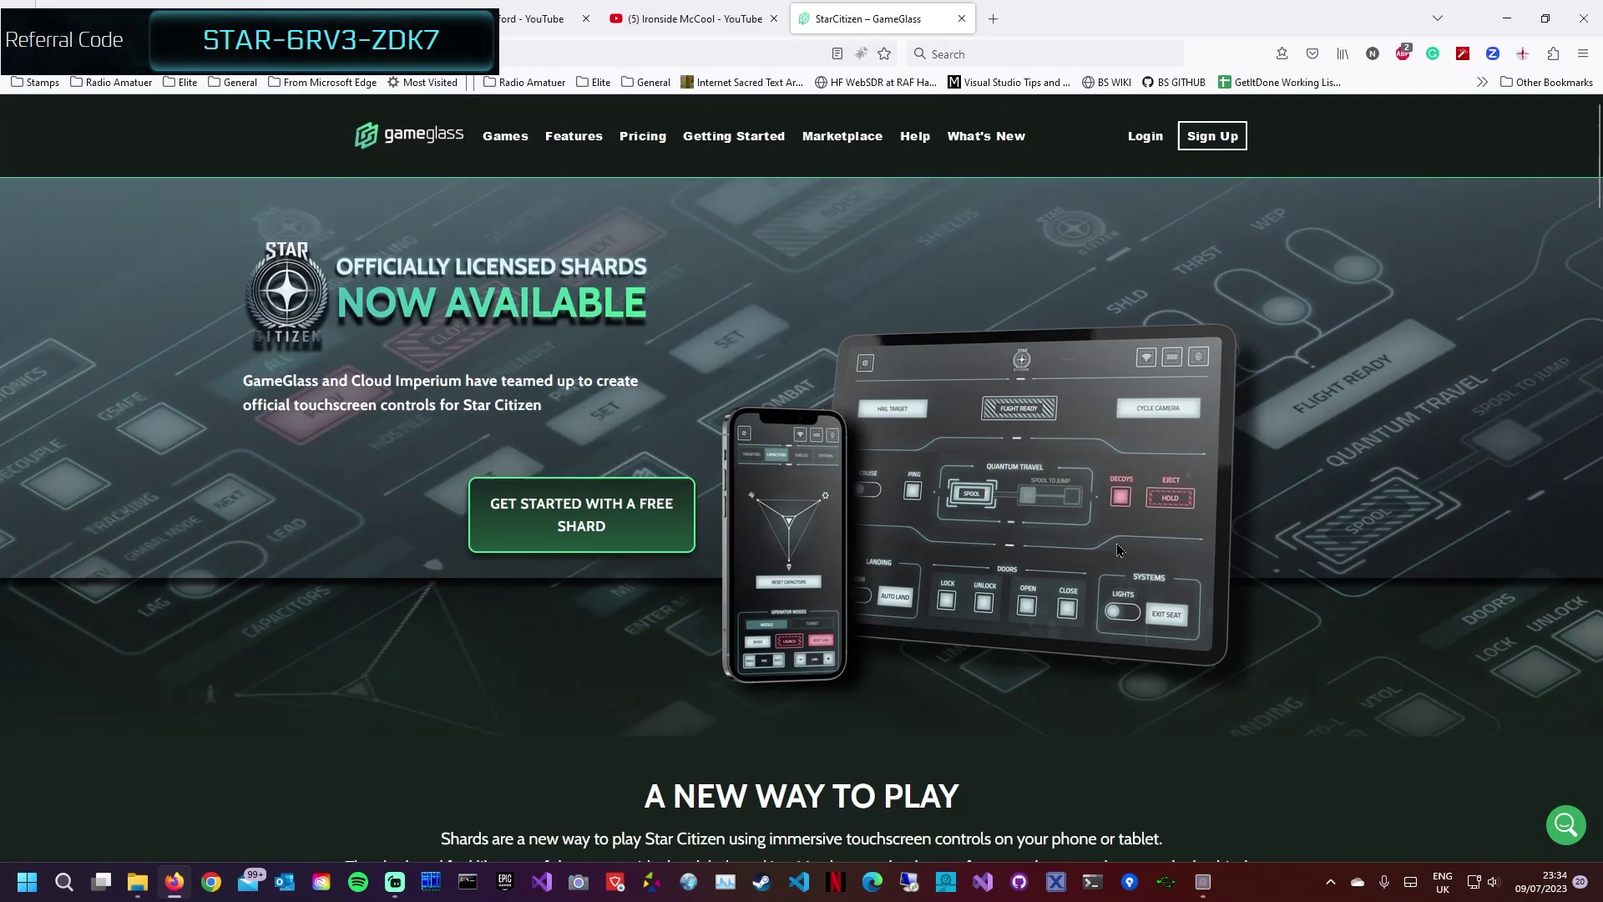
Open the GameGlass pricing page and compare the Free Account with the Glass Pass plan.
click(643, 136)
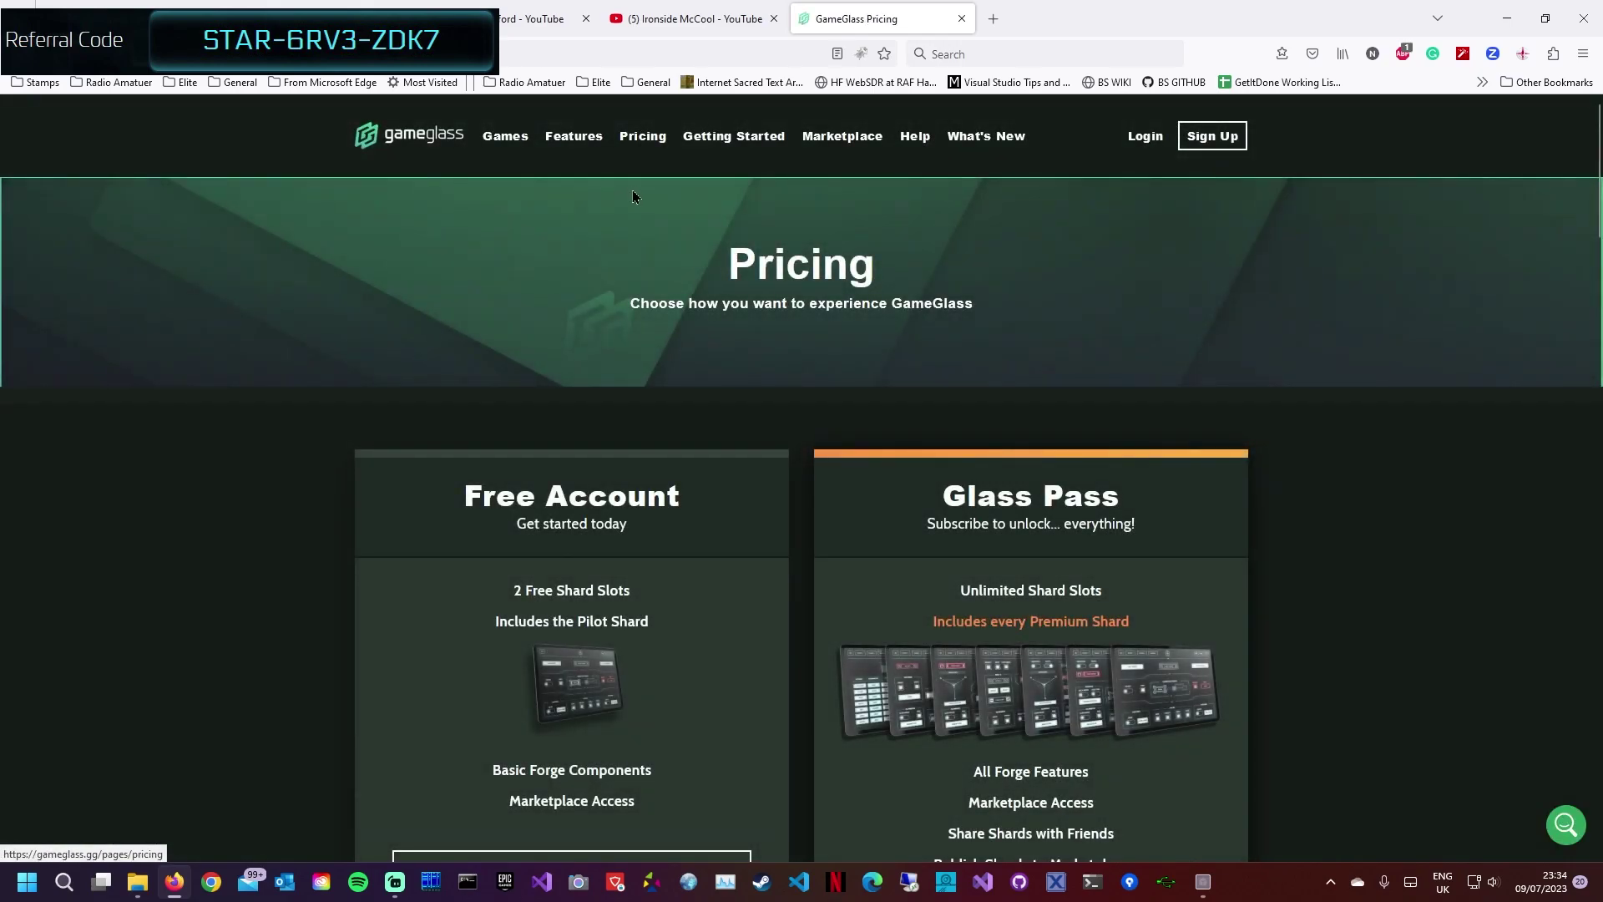
scroll(631, 192, down, 5)
scroll(623, 483, up, 5)
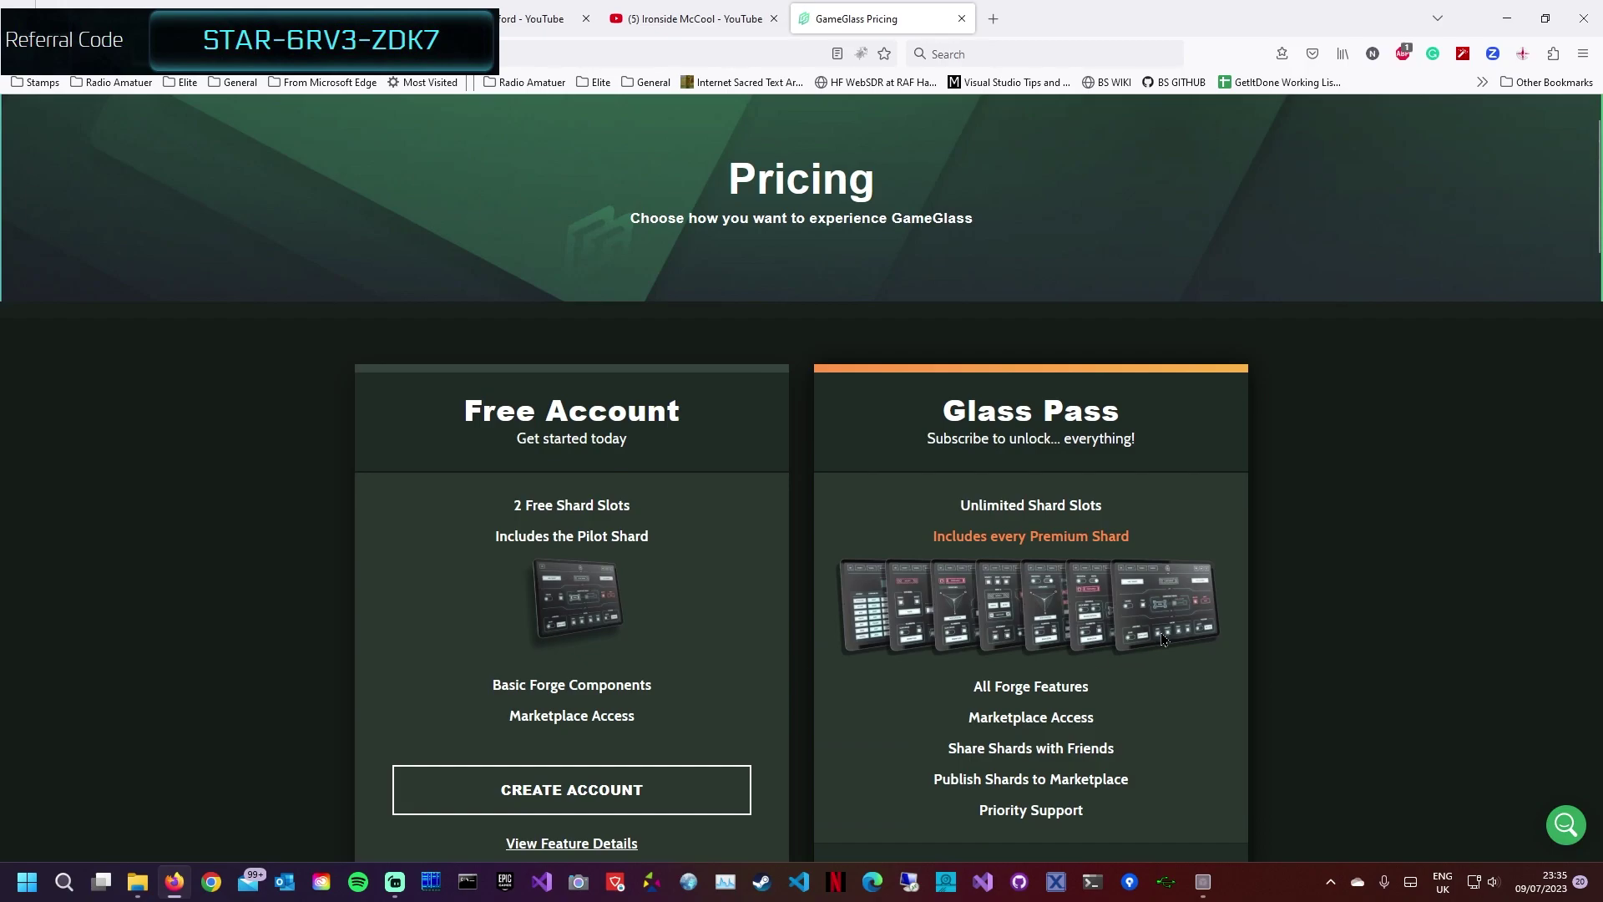
scroll(1163, 638, down, 2)
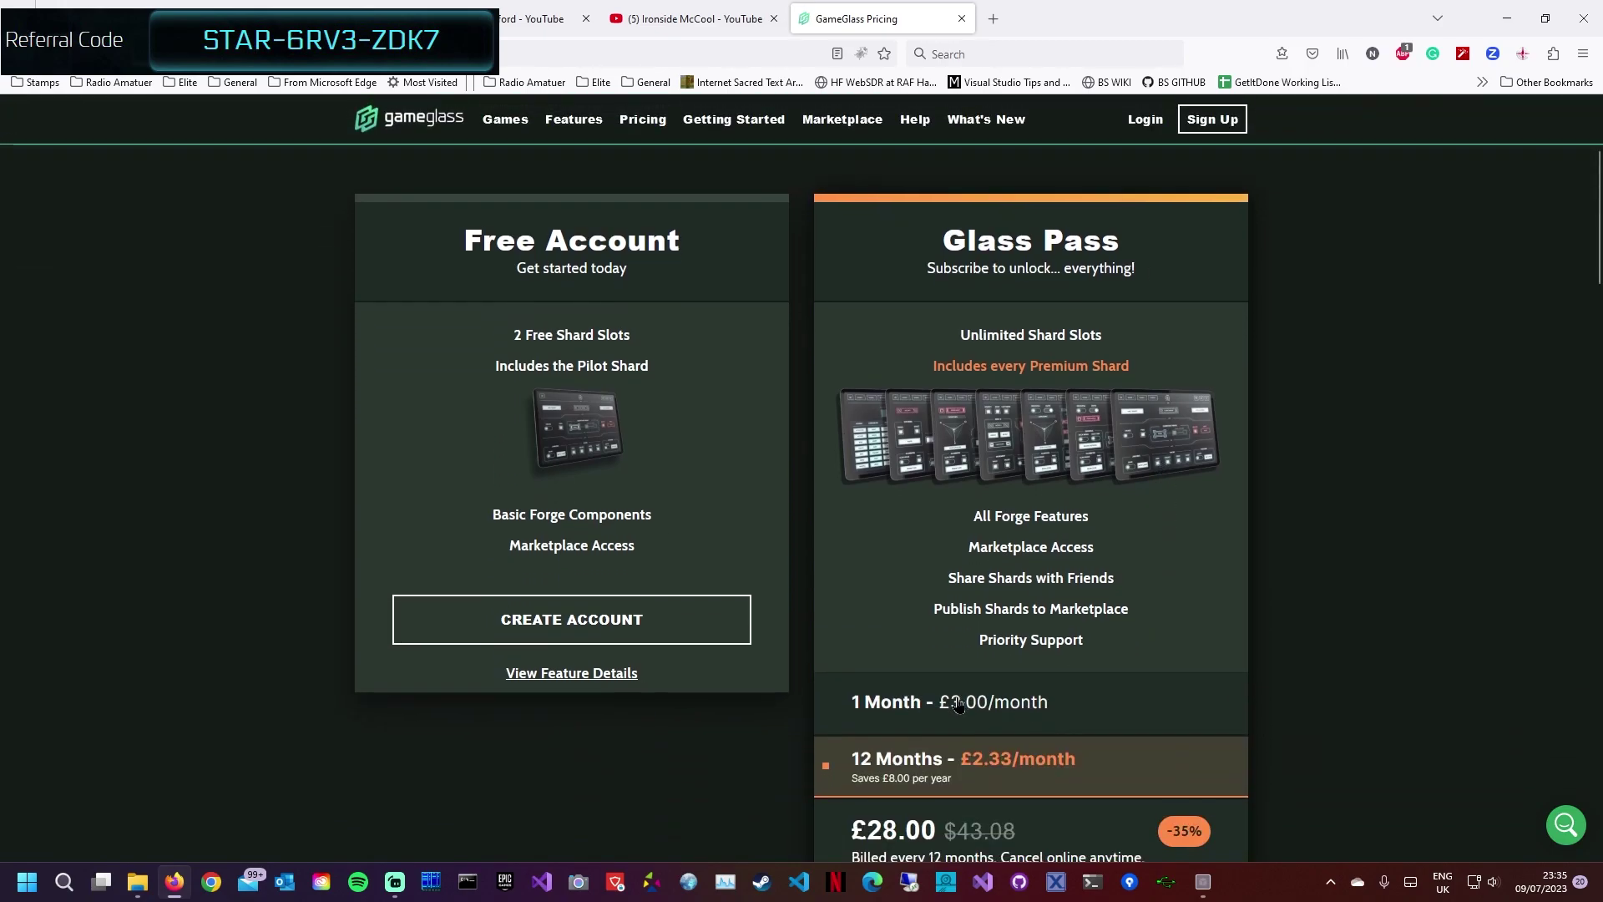
scroll(1101, 706, up, 3)
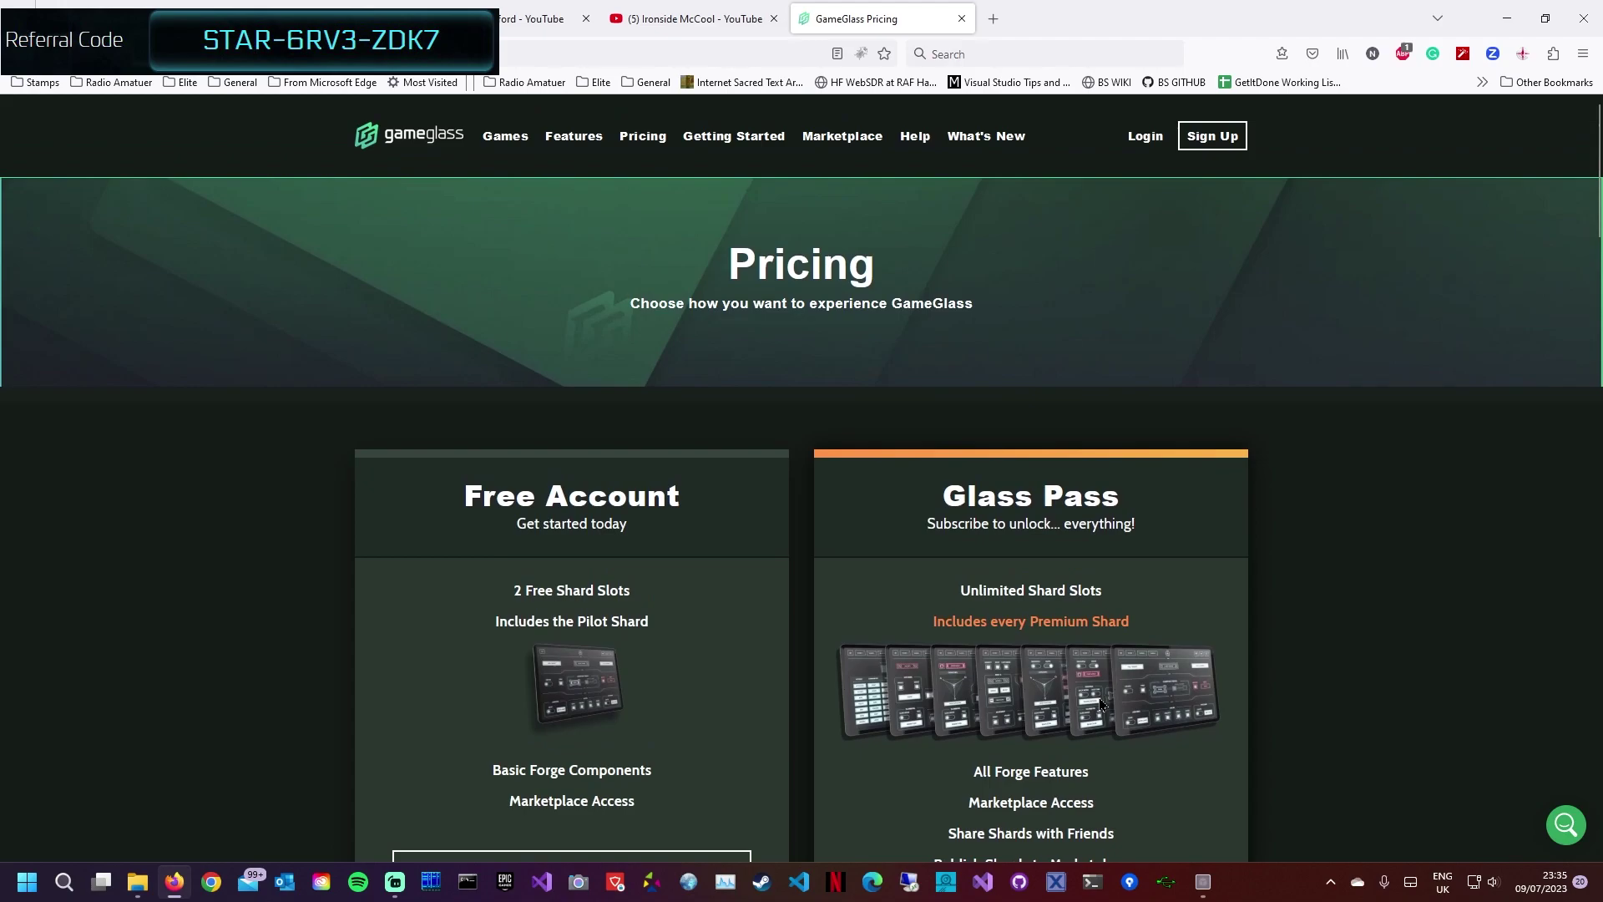
scroll(1100, 704, down, 1)
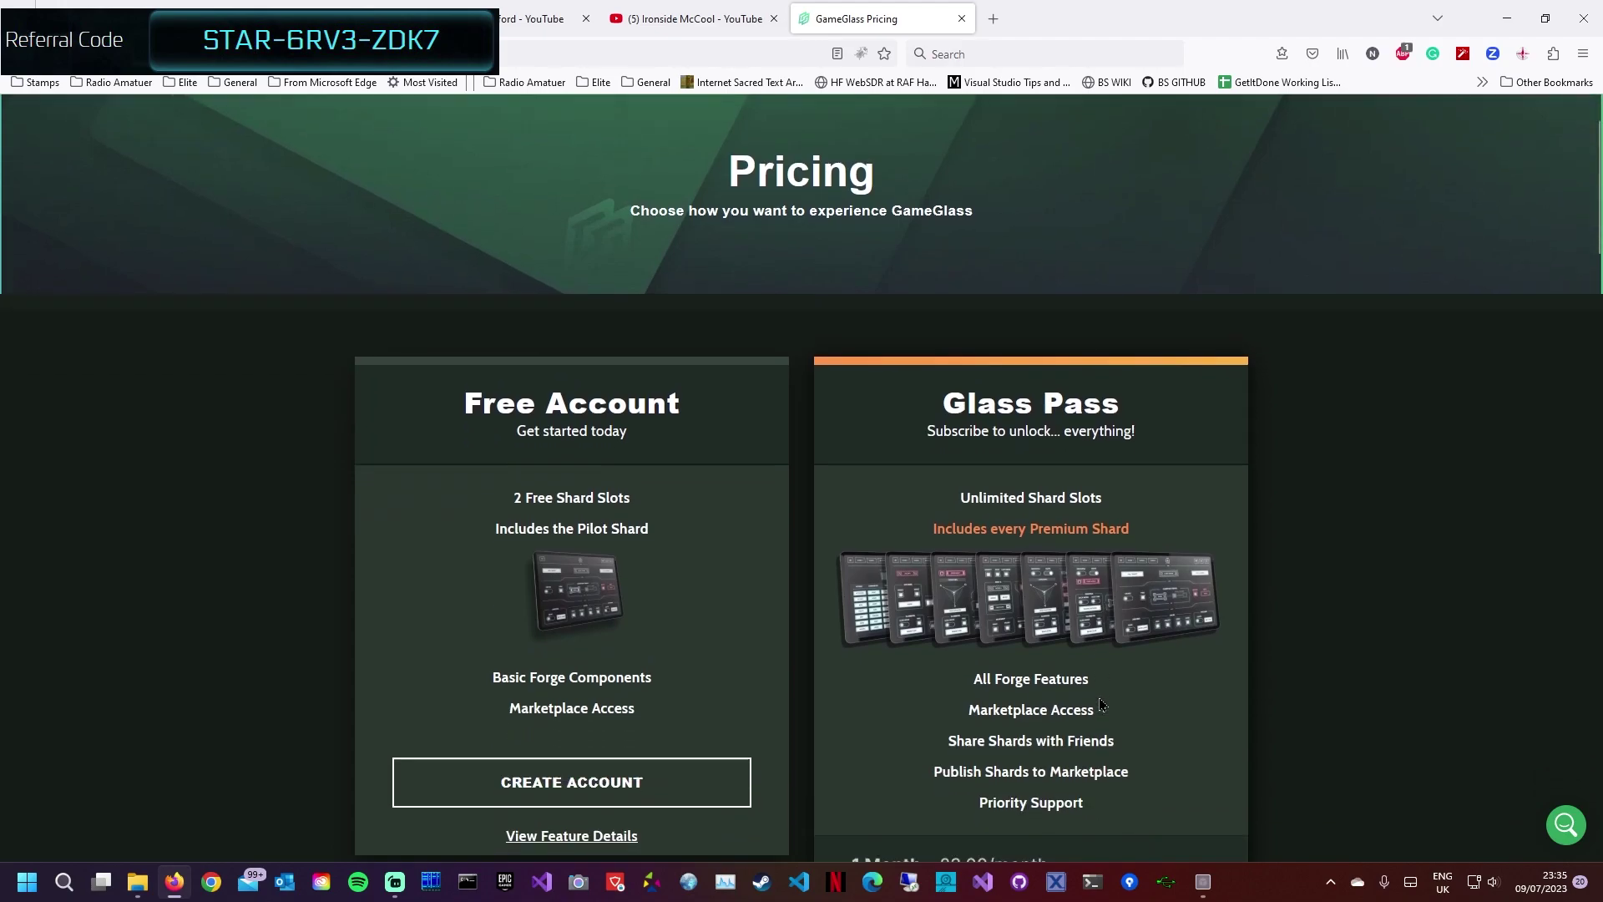
scroll(1100, 704, down, 2)
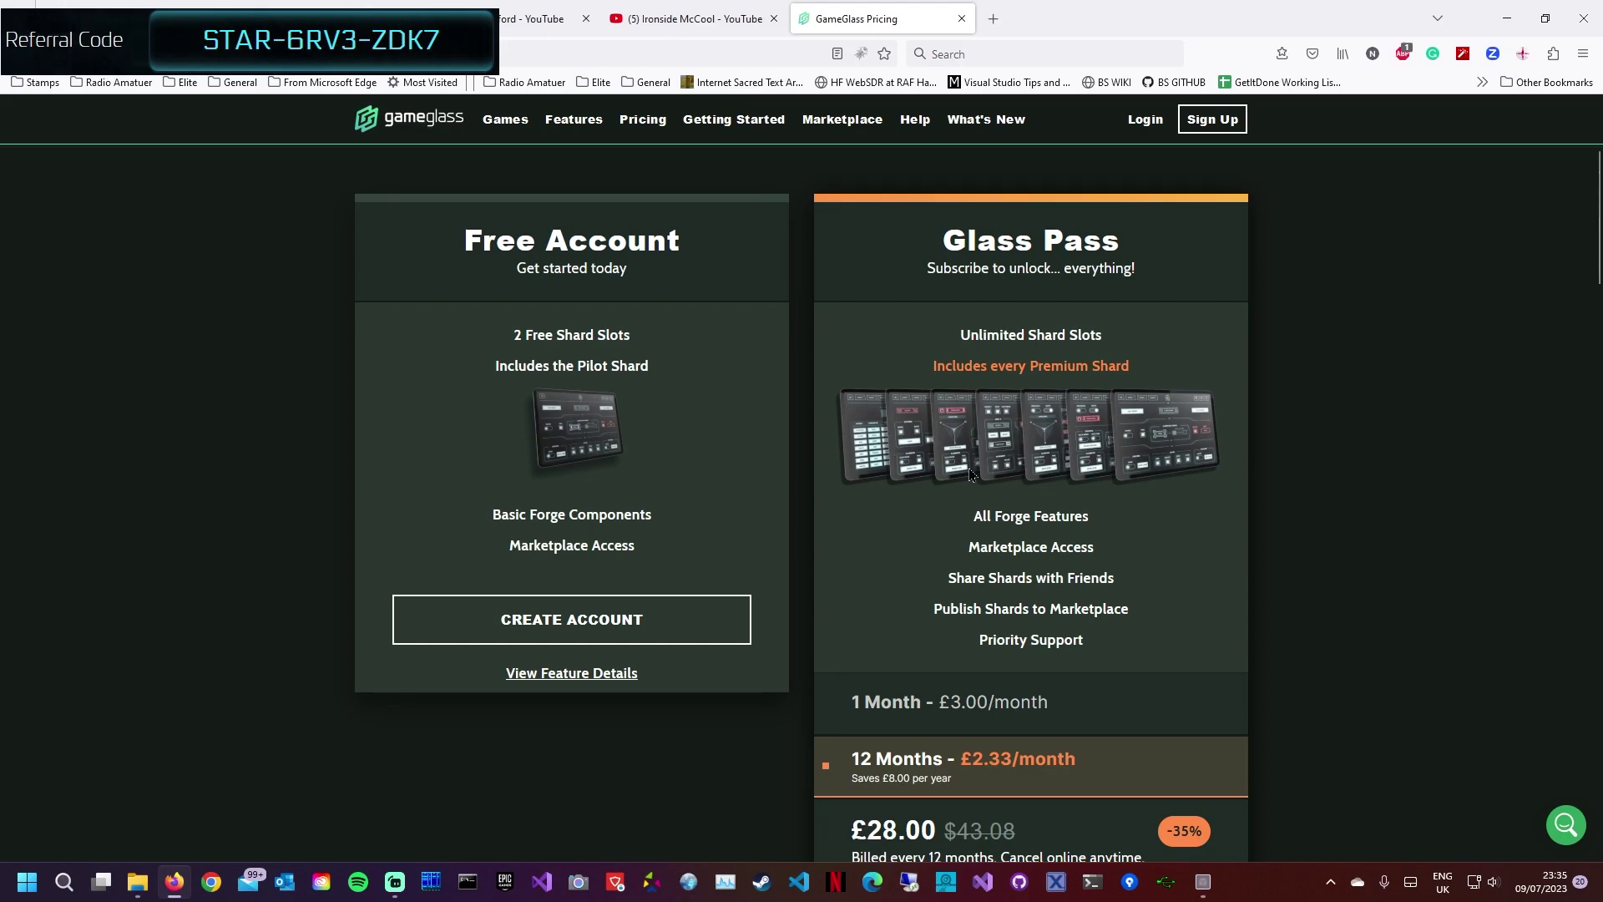
Switch to the GameGlass app, open My Shards and review the Avionics, Combat and Pilot shards in the Star Citizen collection.
click(1203, 890)
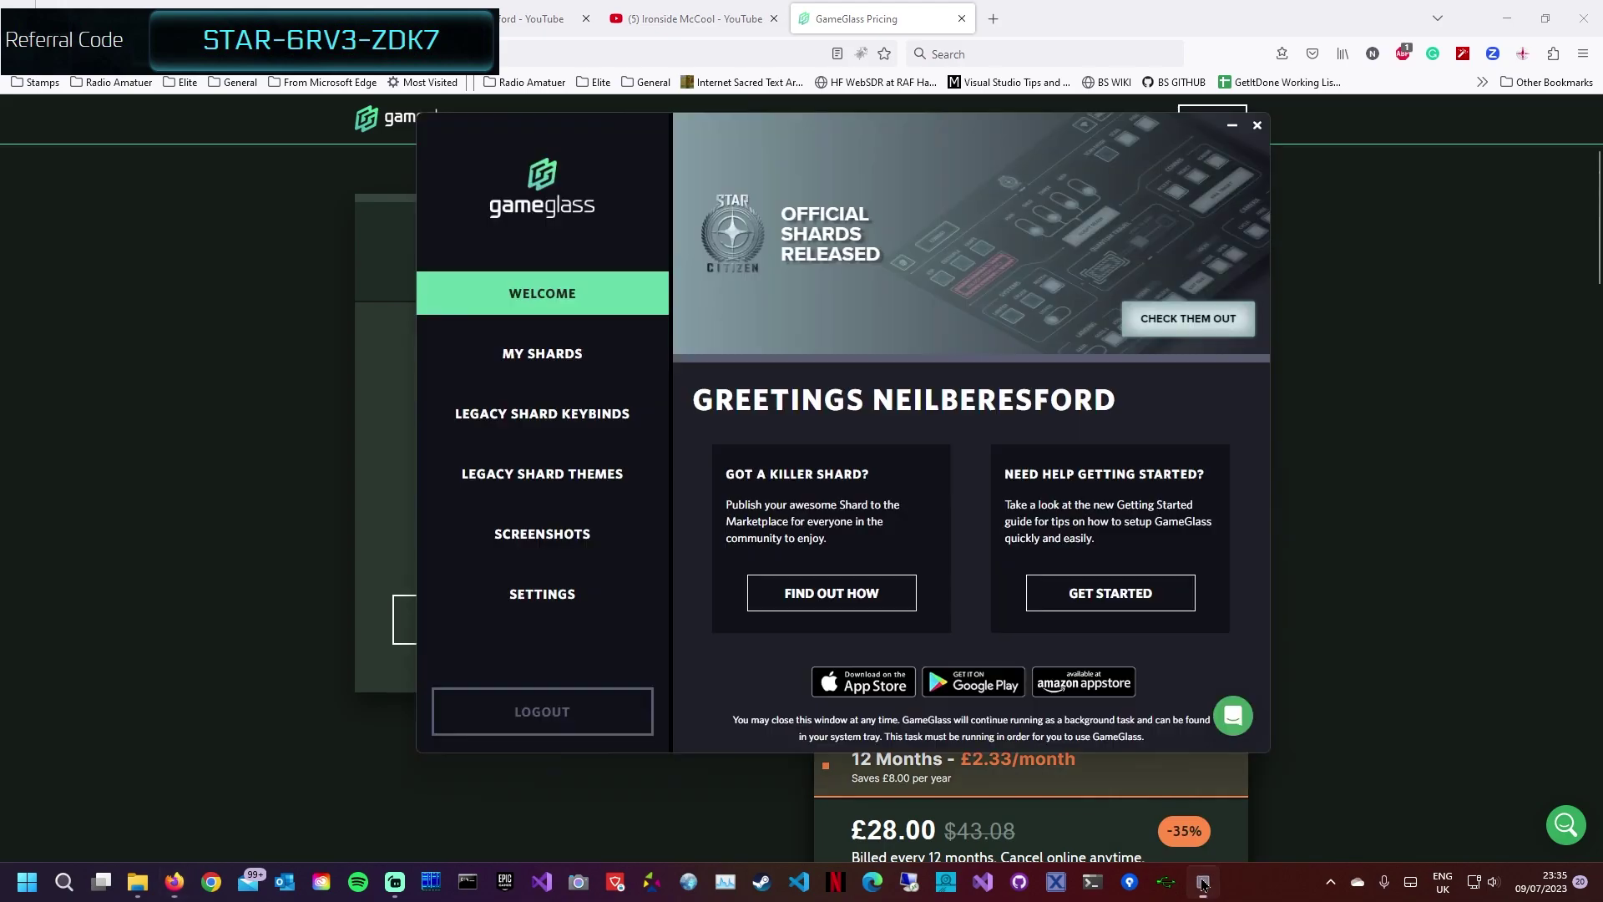
click(570, 358)
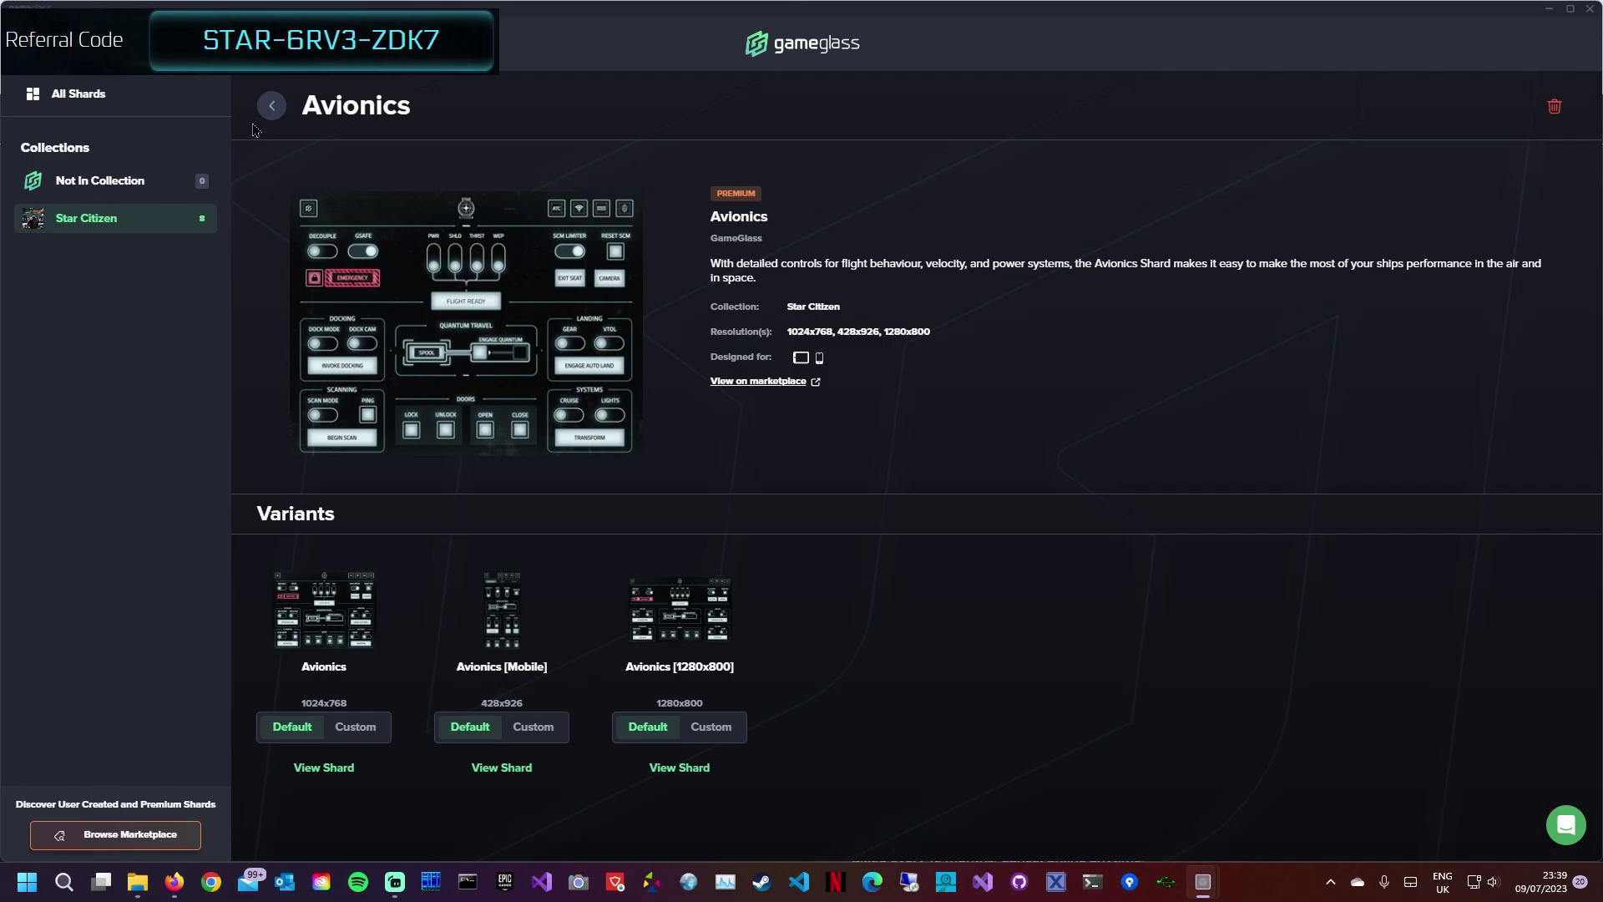
click(272, 107)
click(863, 311)
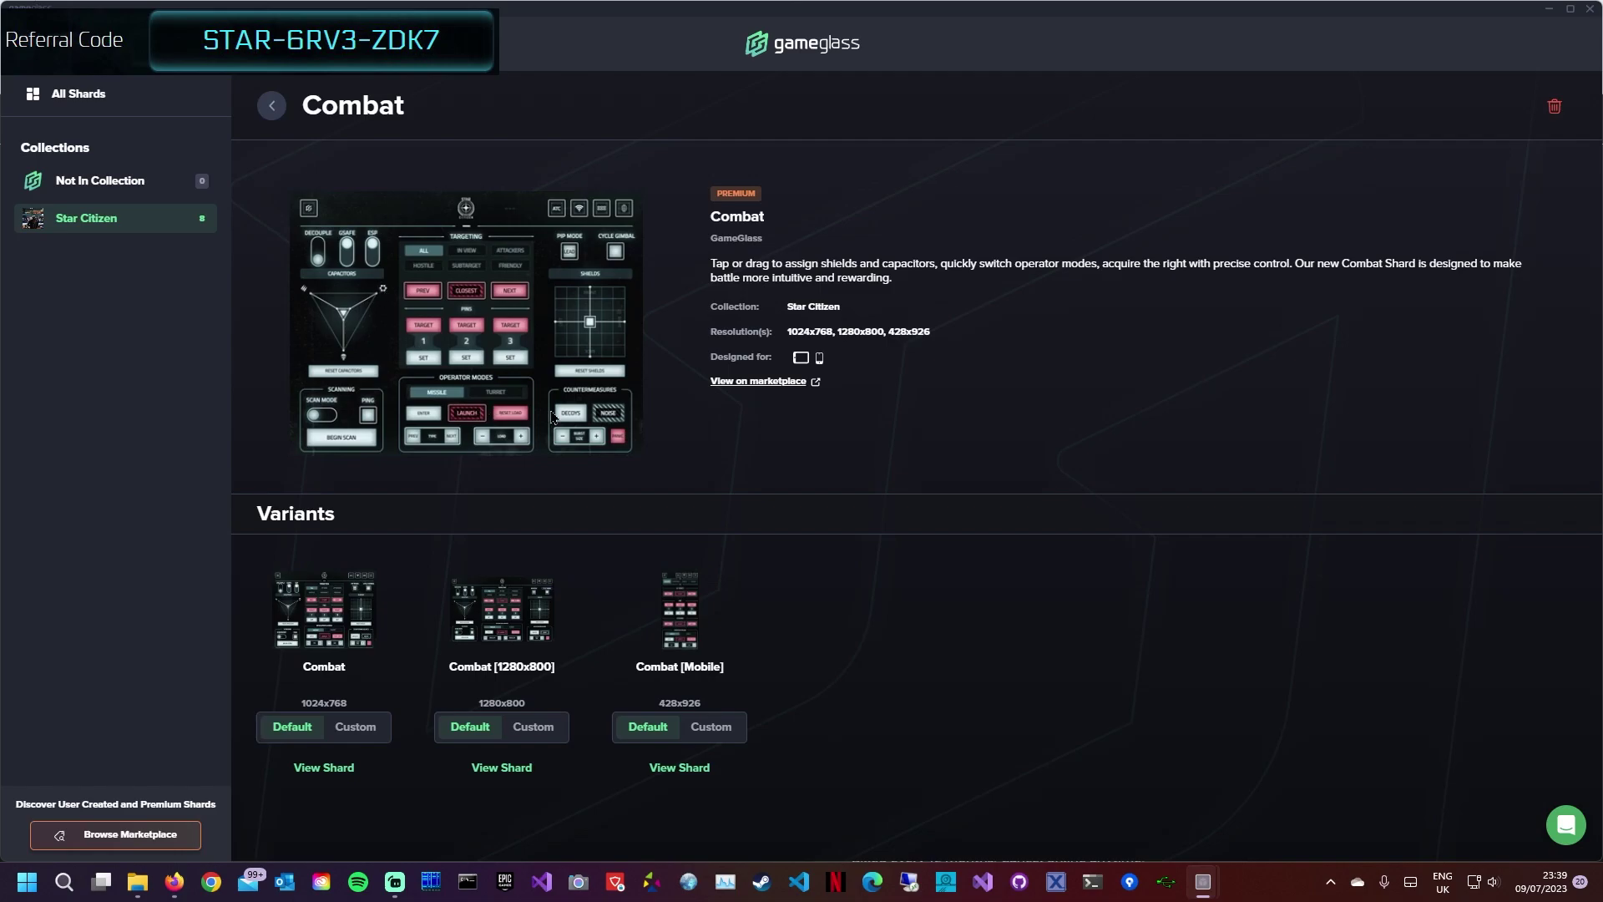
click(272, 107)
click(1057, 344)
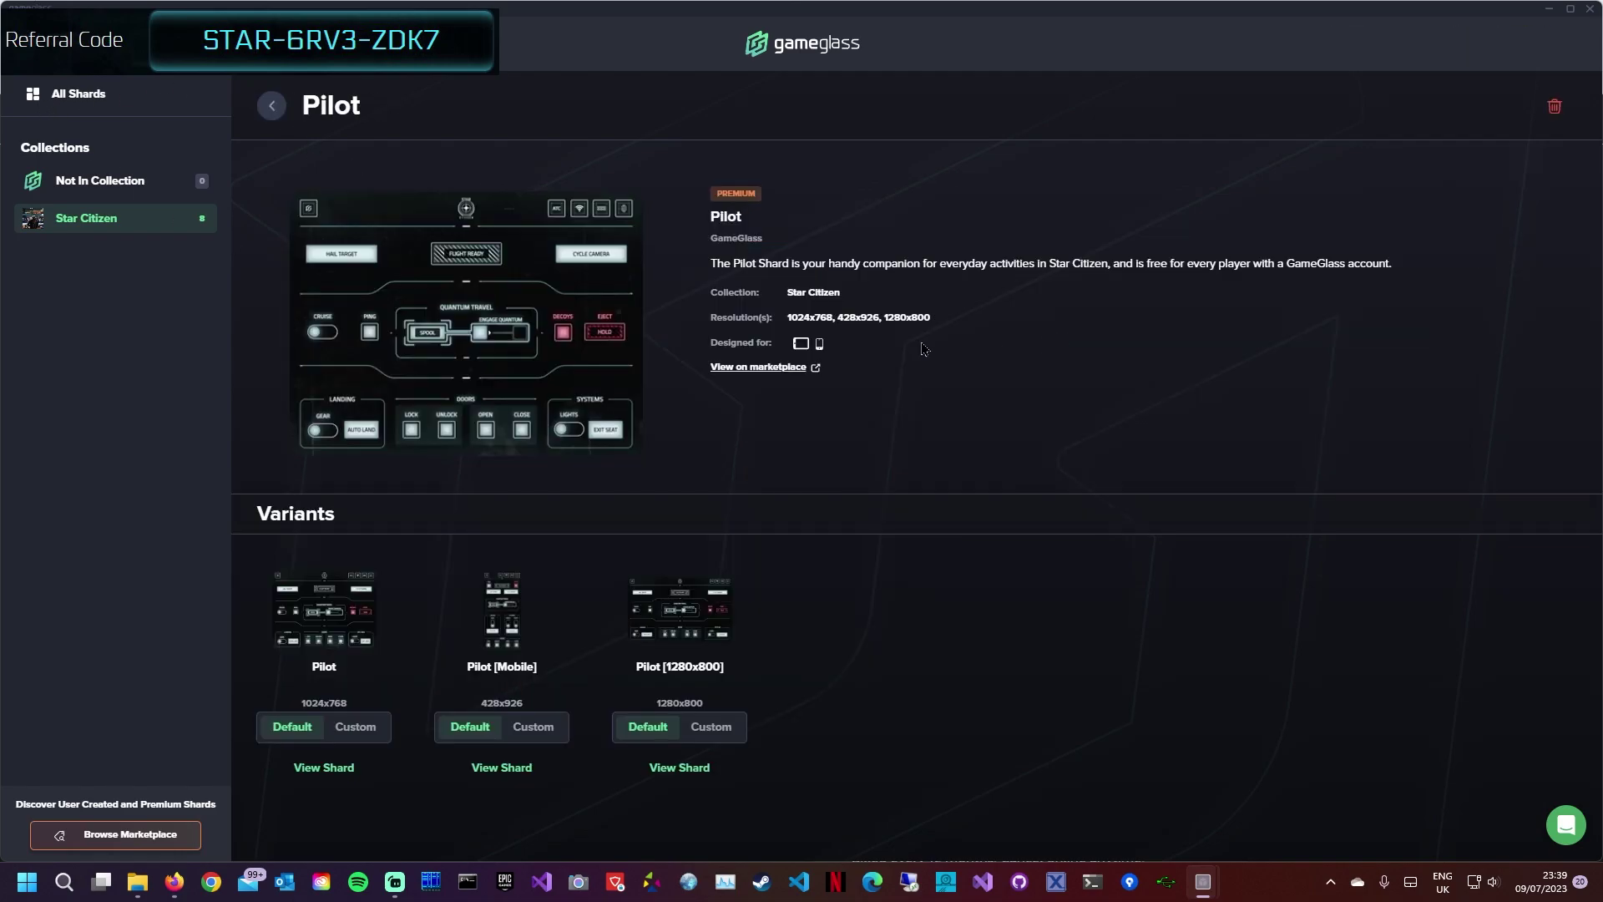
click(274, 107)
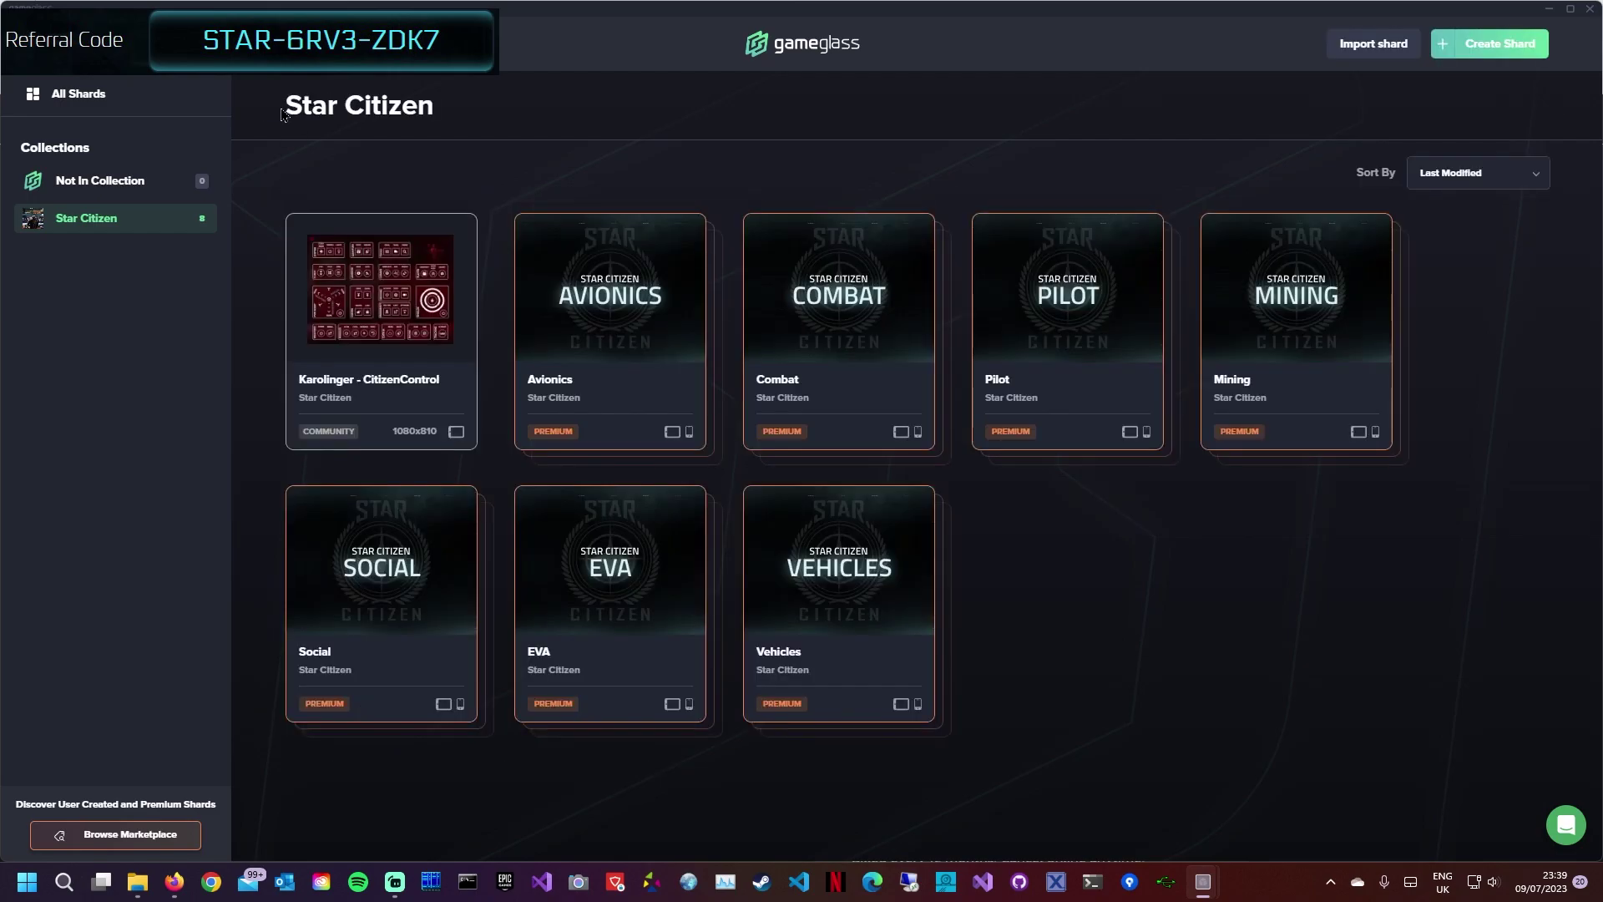
Review the details of the Mining and Social shards, returning to the Star Citizen collection after each.
click(1350, 350)
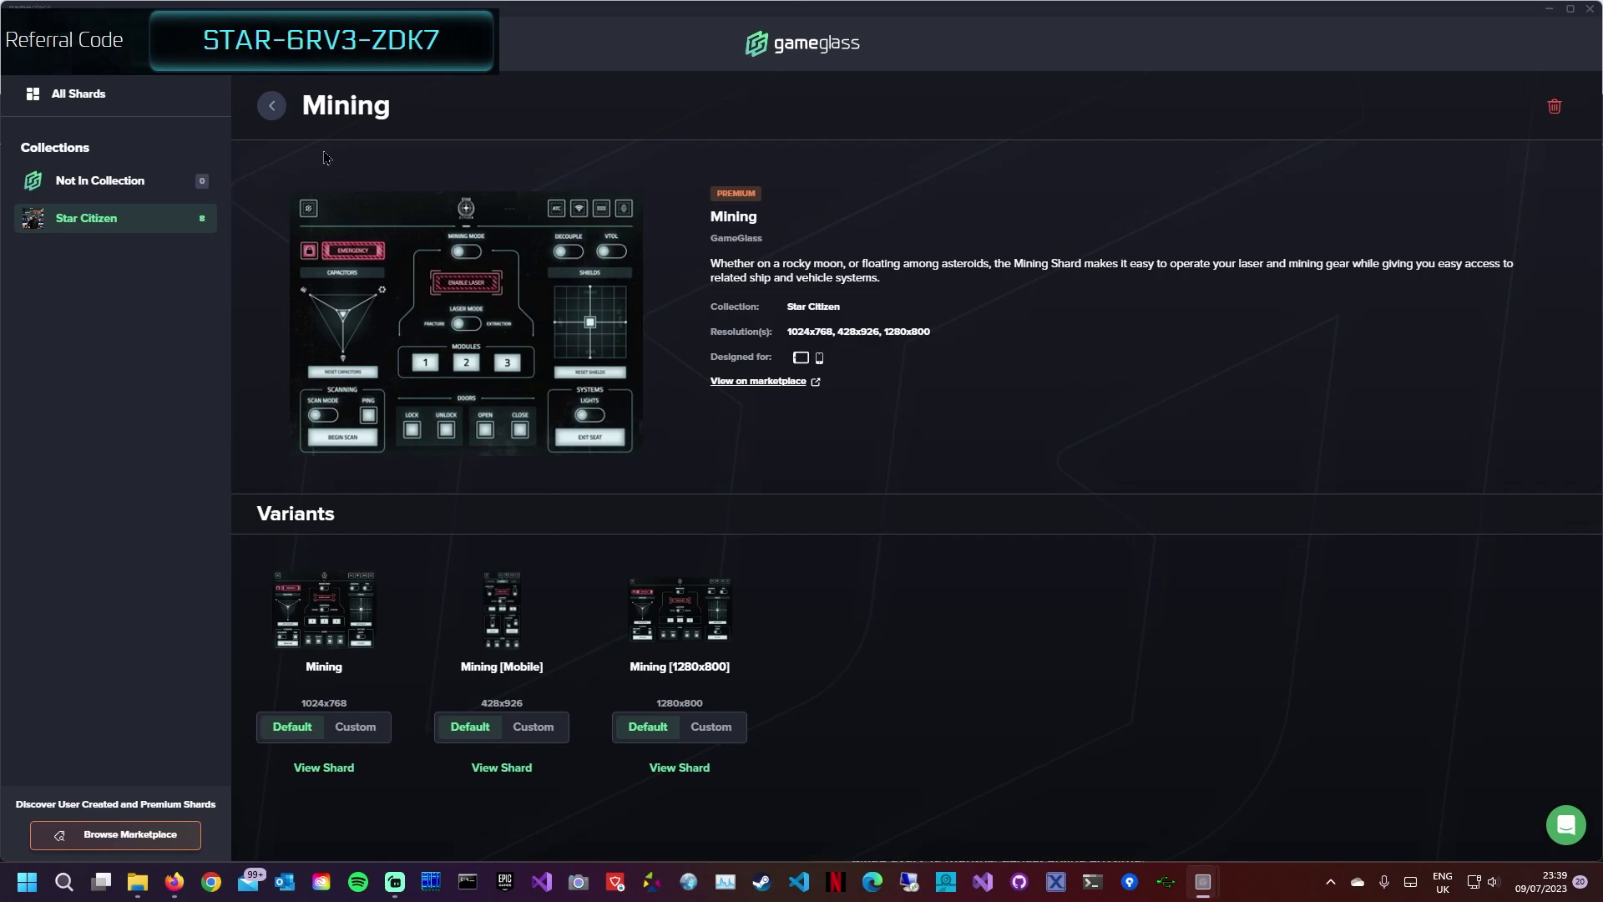
click(271, 105)
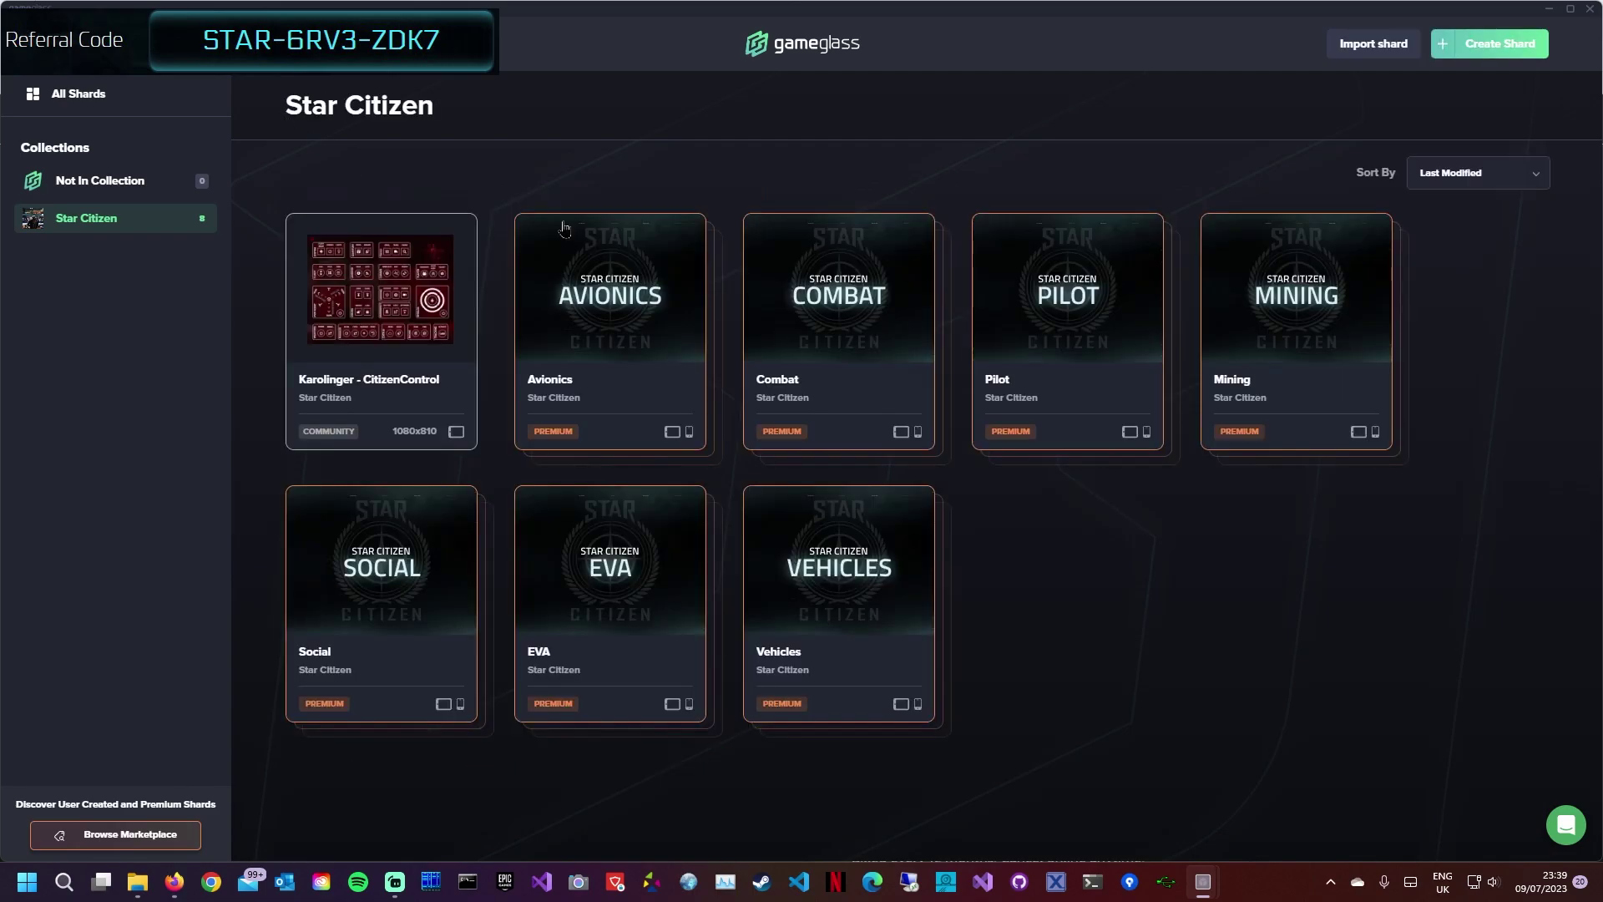
click(405, 618)
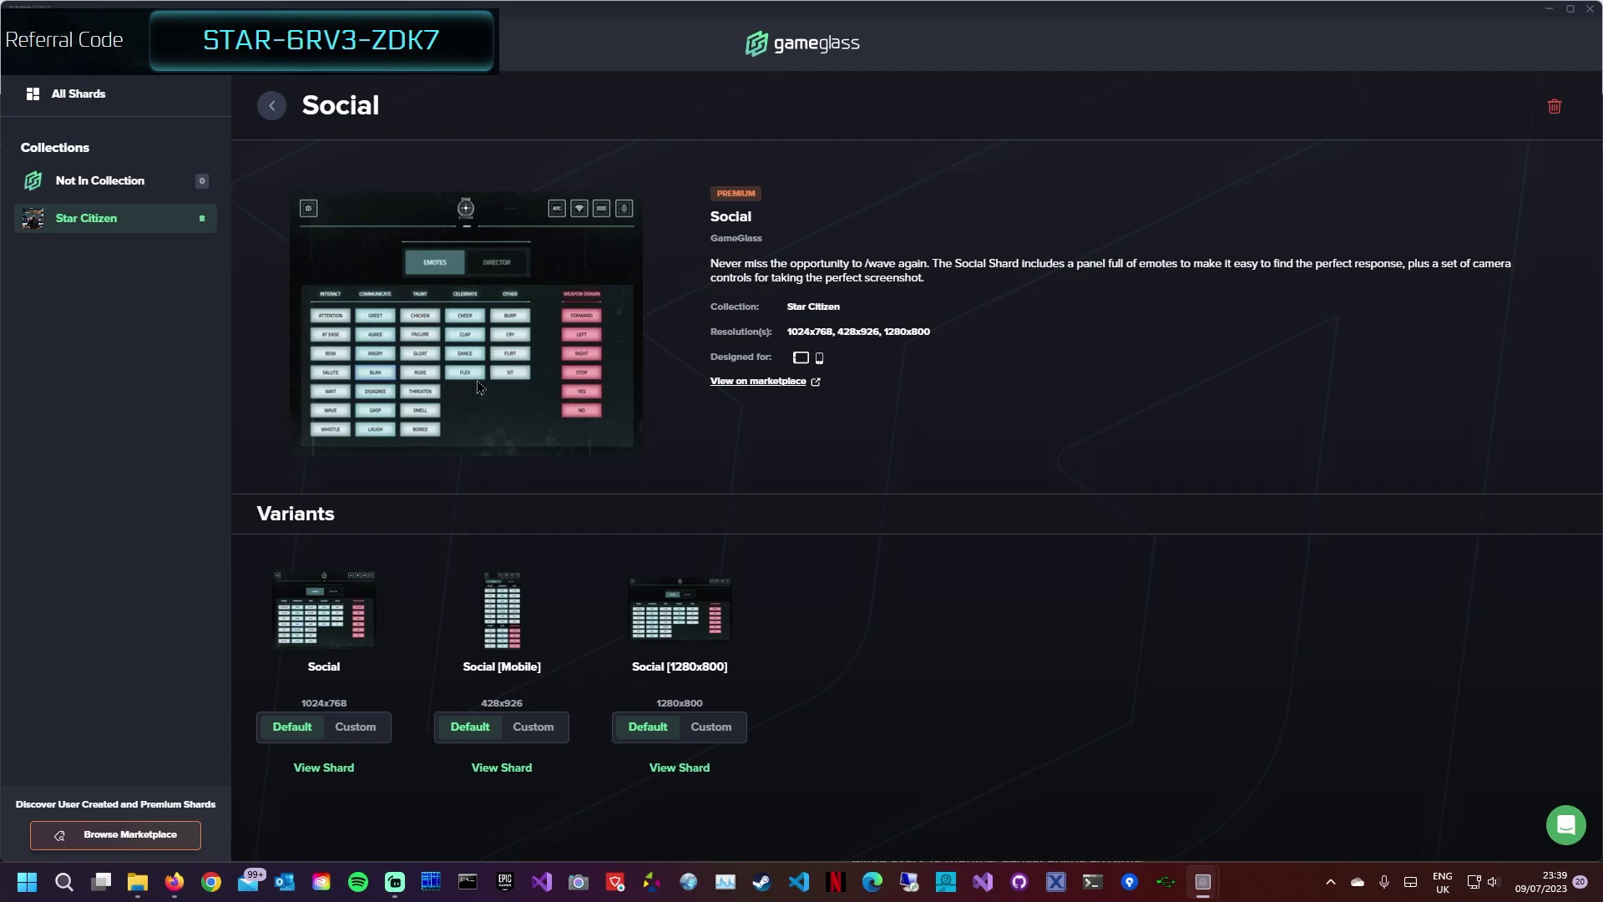
click(271, 105)
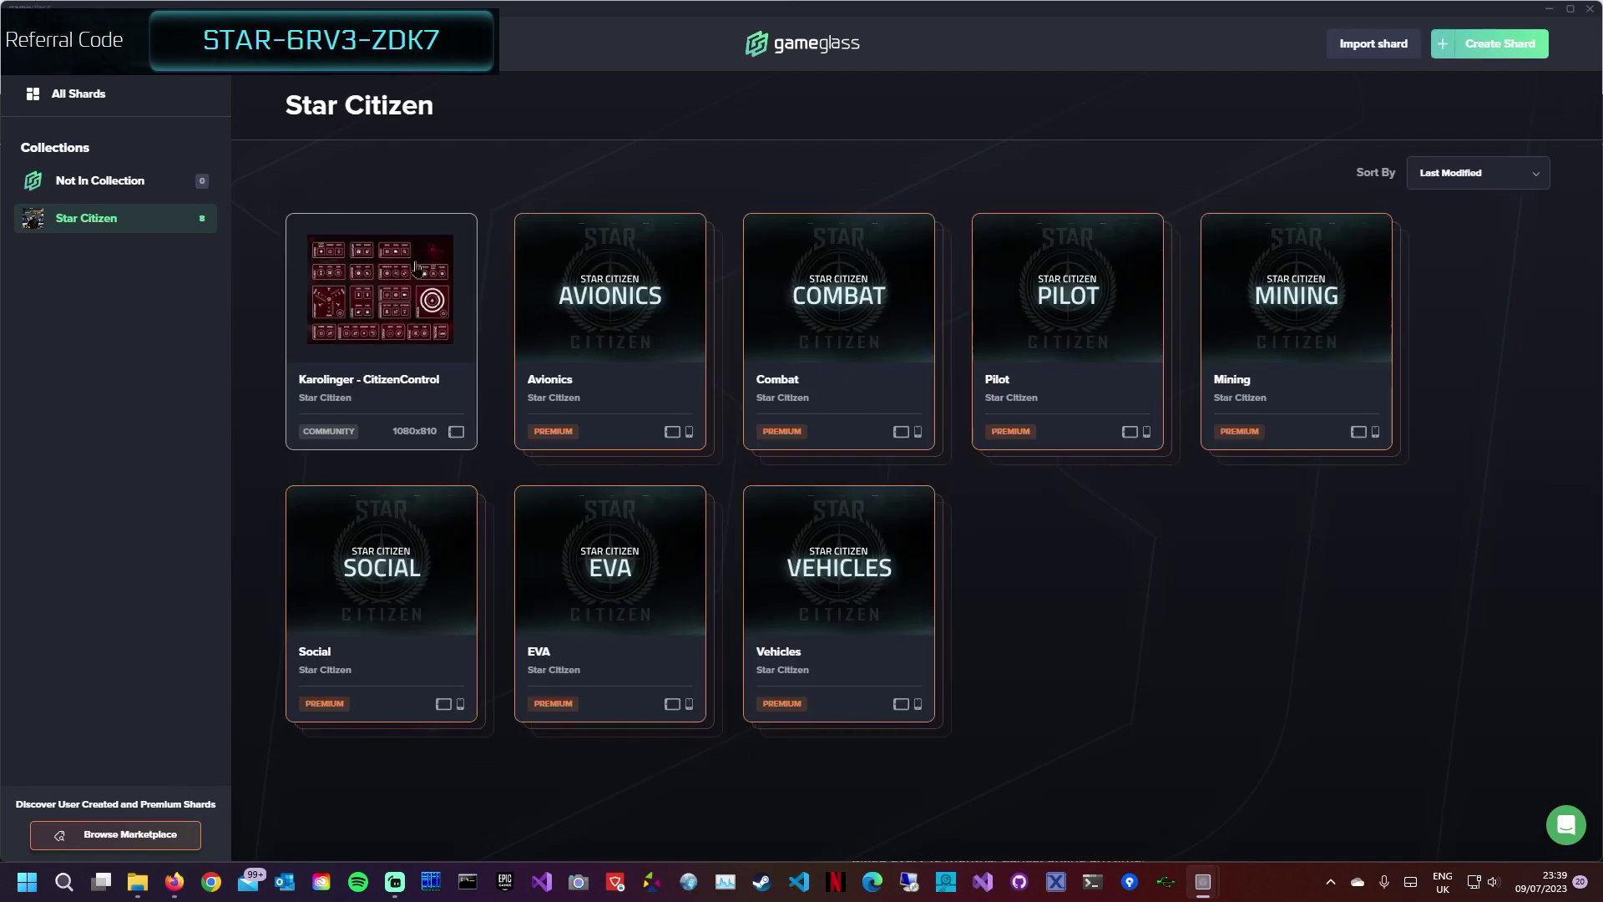
Review the details of the EVA and Vehicles shards, returning to the Star Citizen collection after each.
click(618, 595)
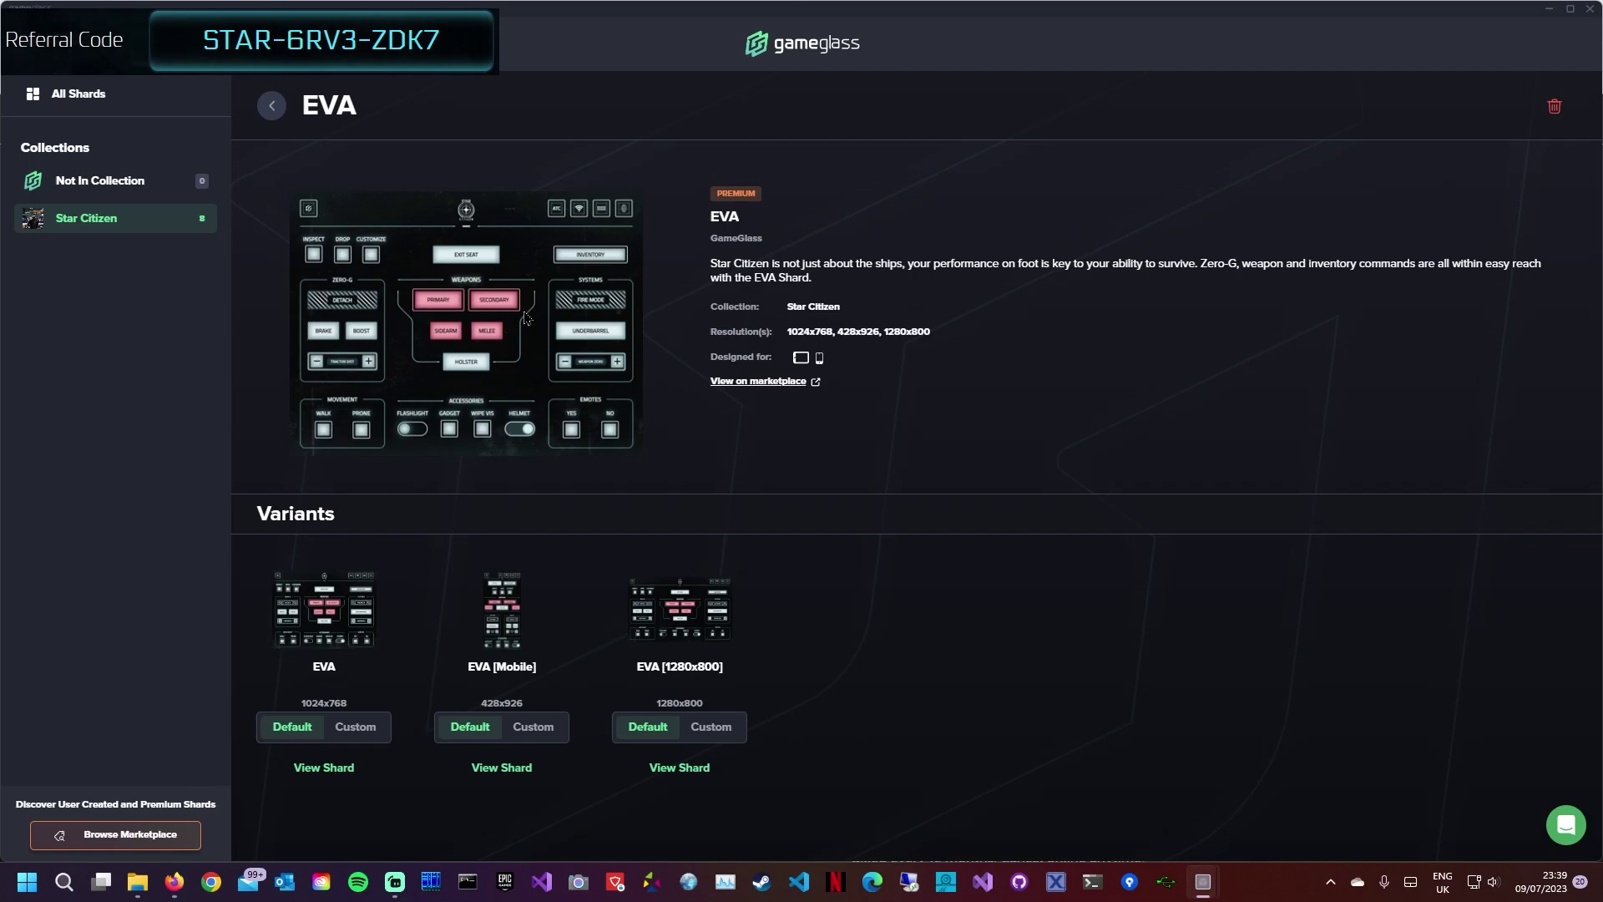
click(271, 105)
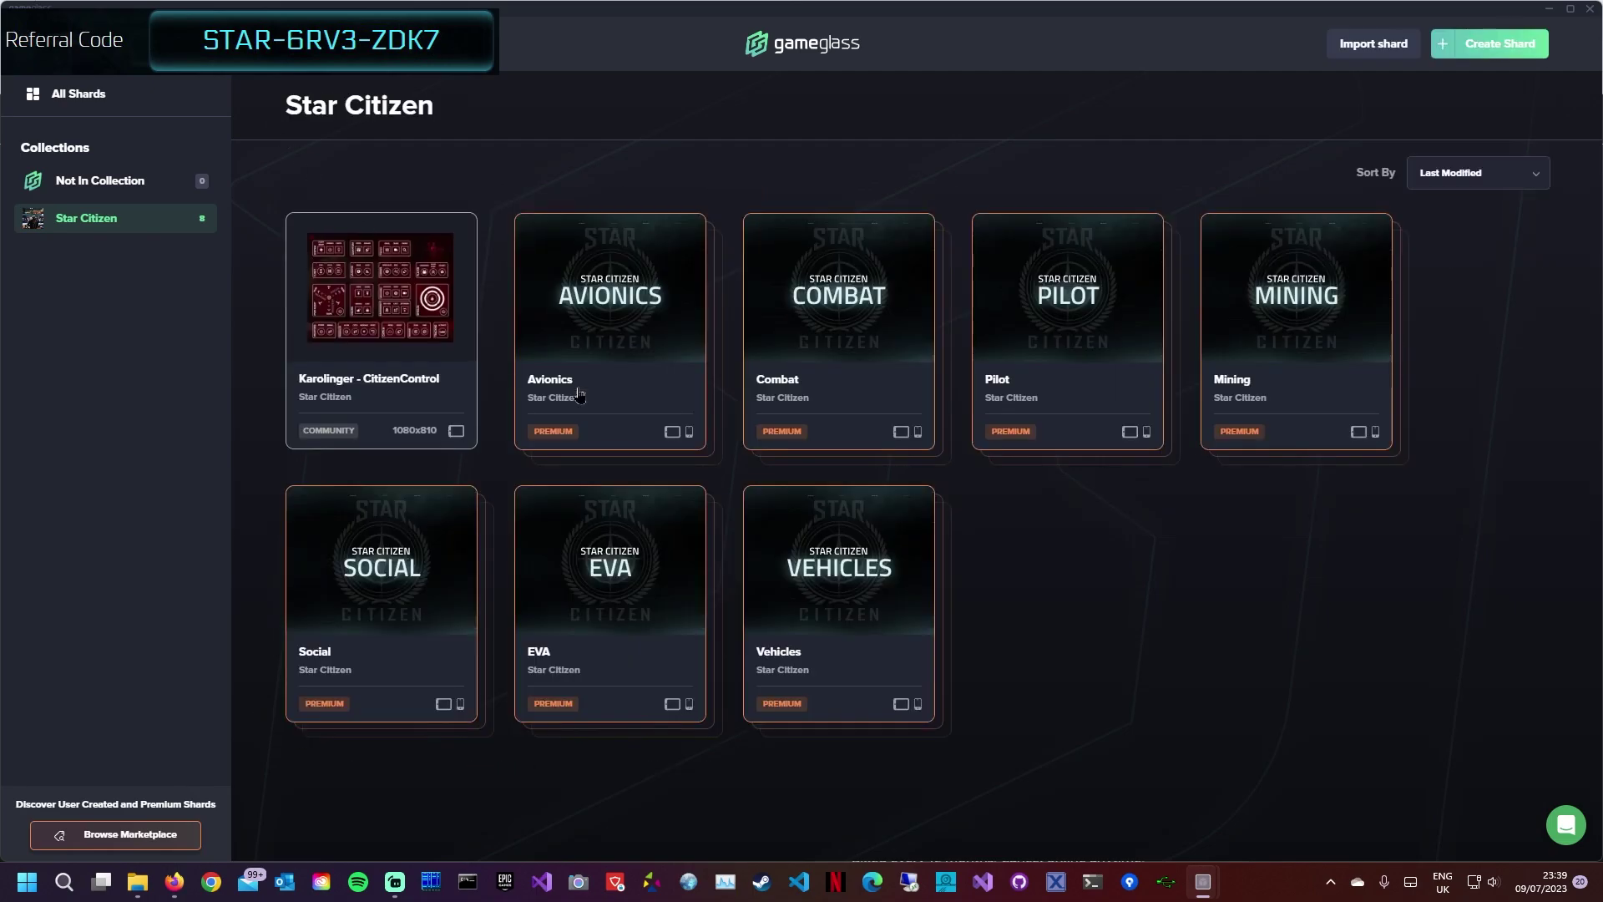
click(787, 628)
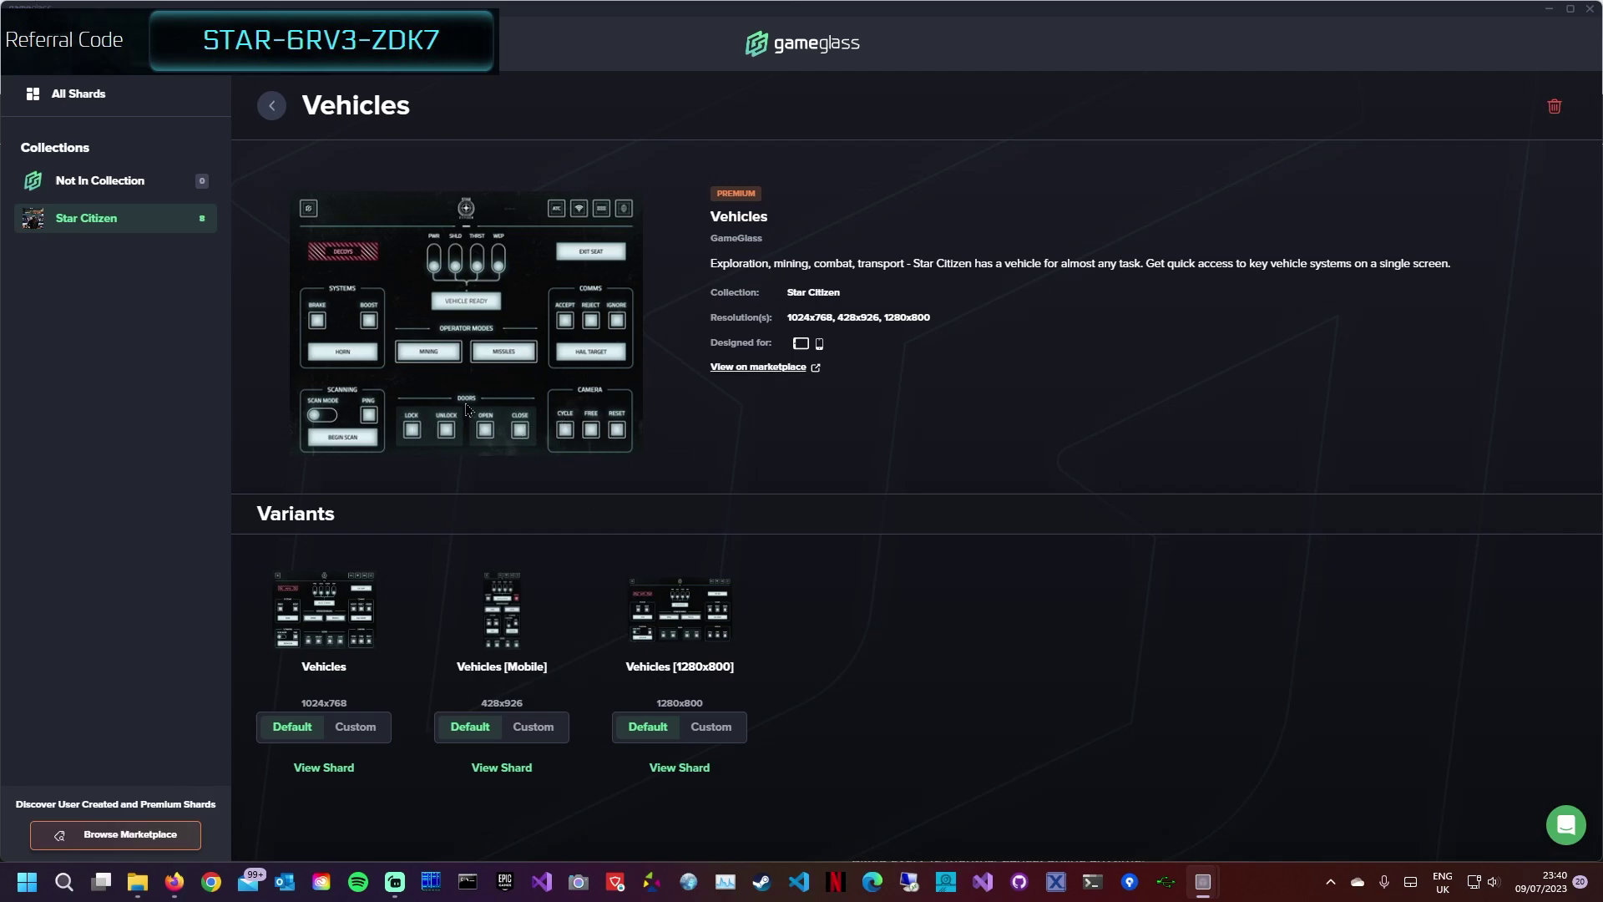
click(271, 106)
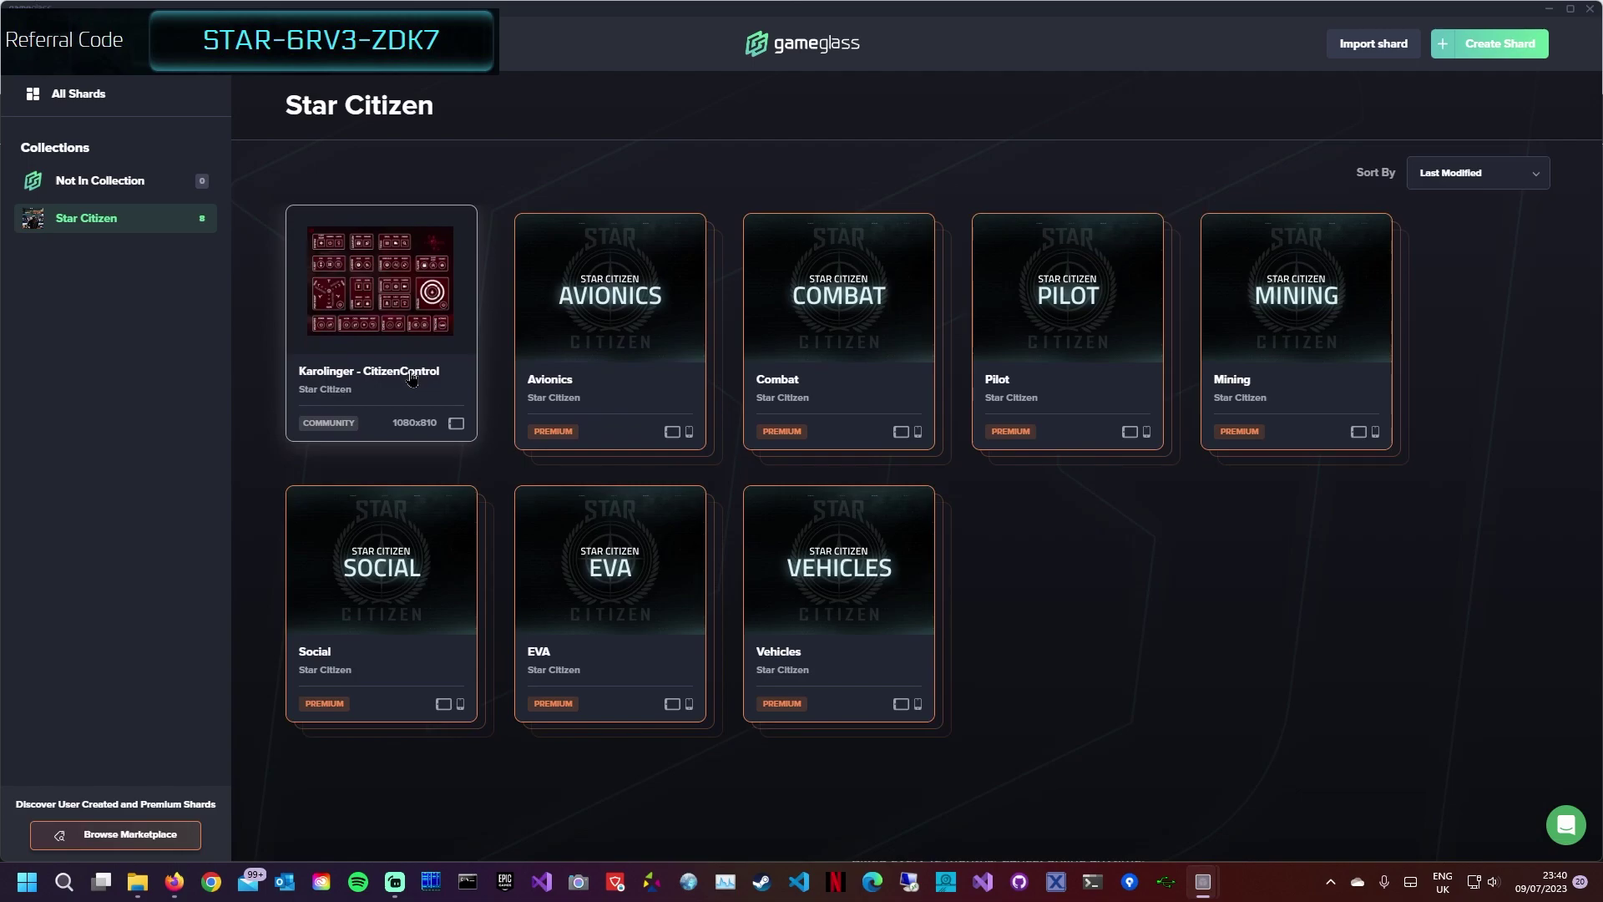
Examine the Avionics shard's details once more, return to the collection and open the Pilot shard.
click(603, 304)
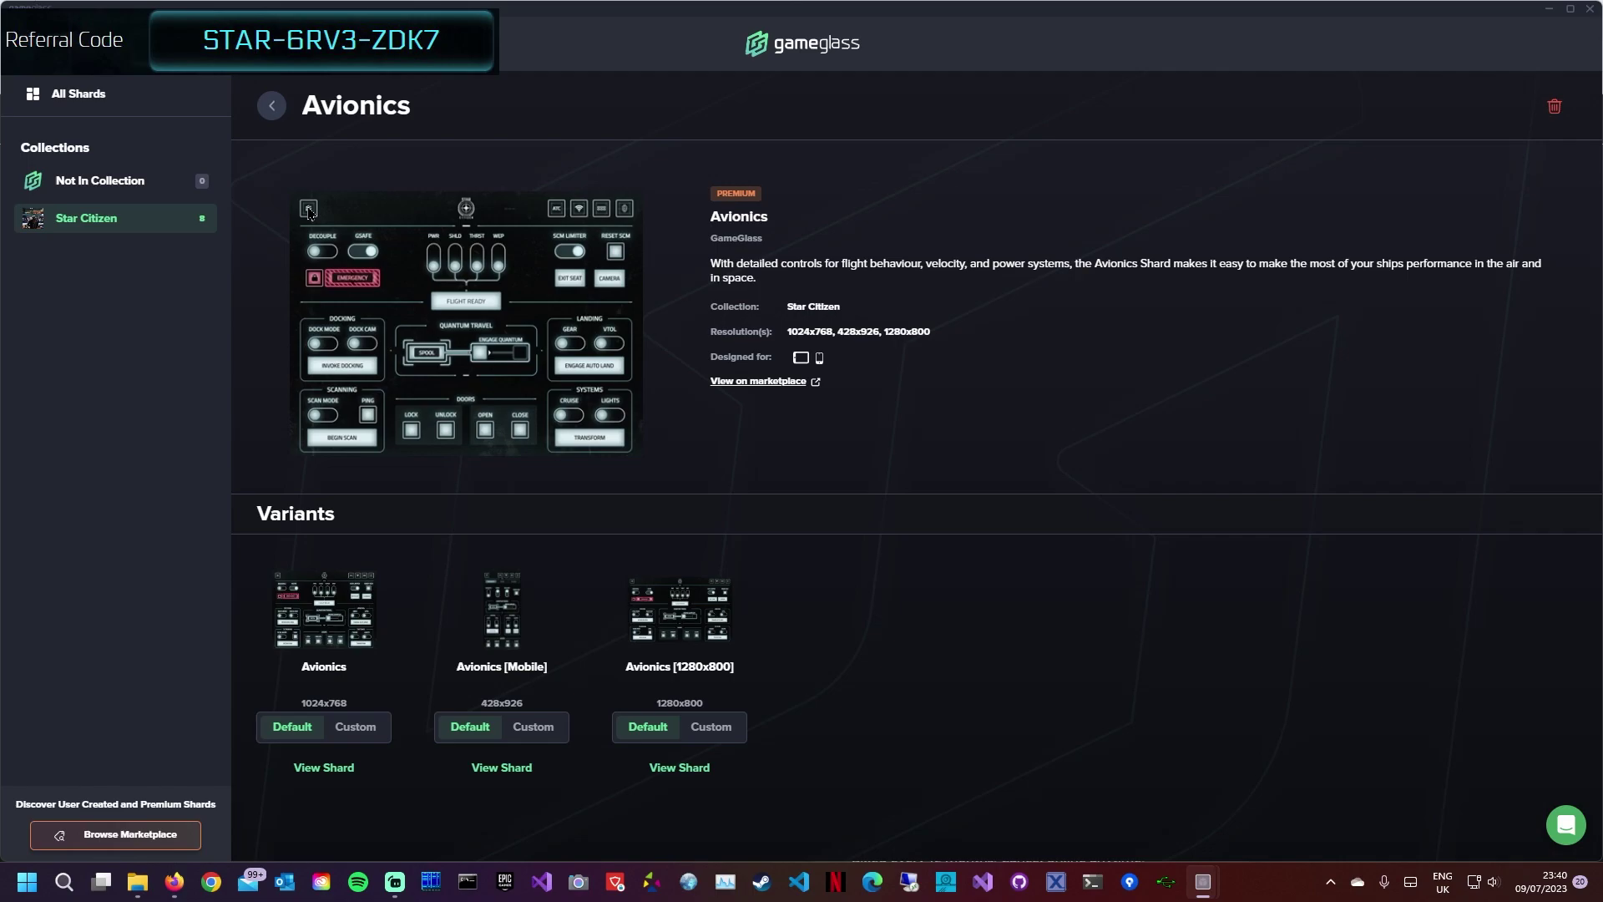
click(272, 109)
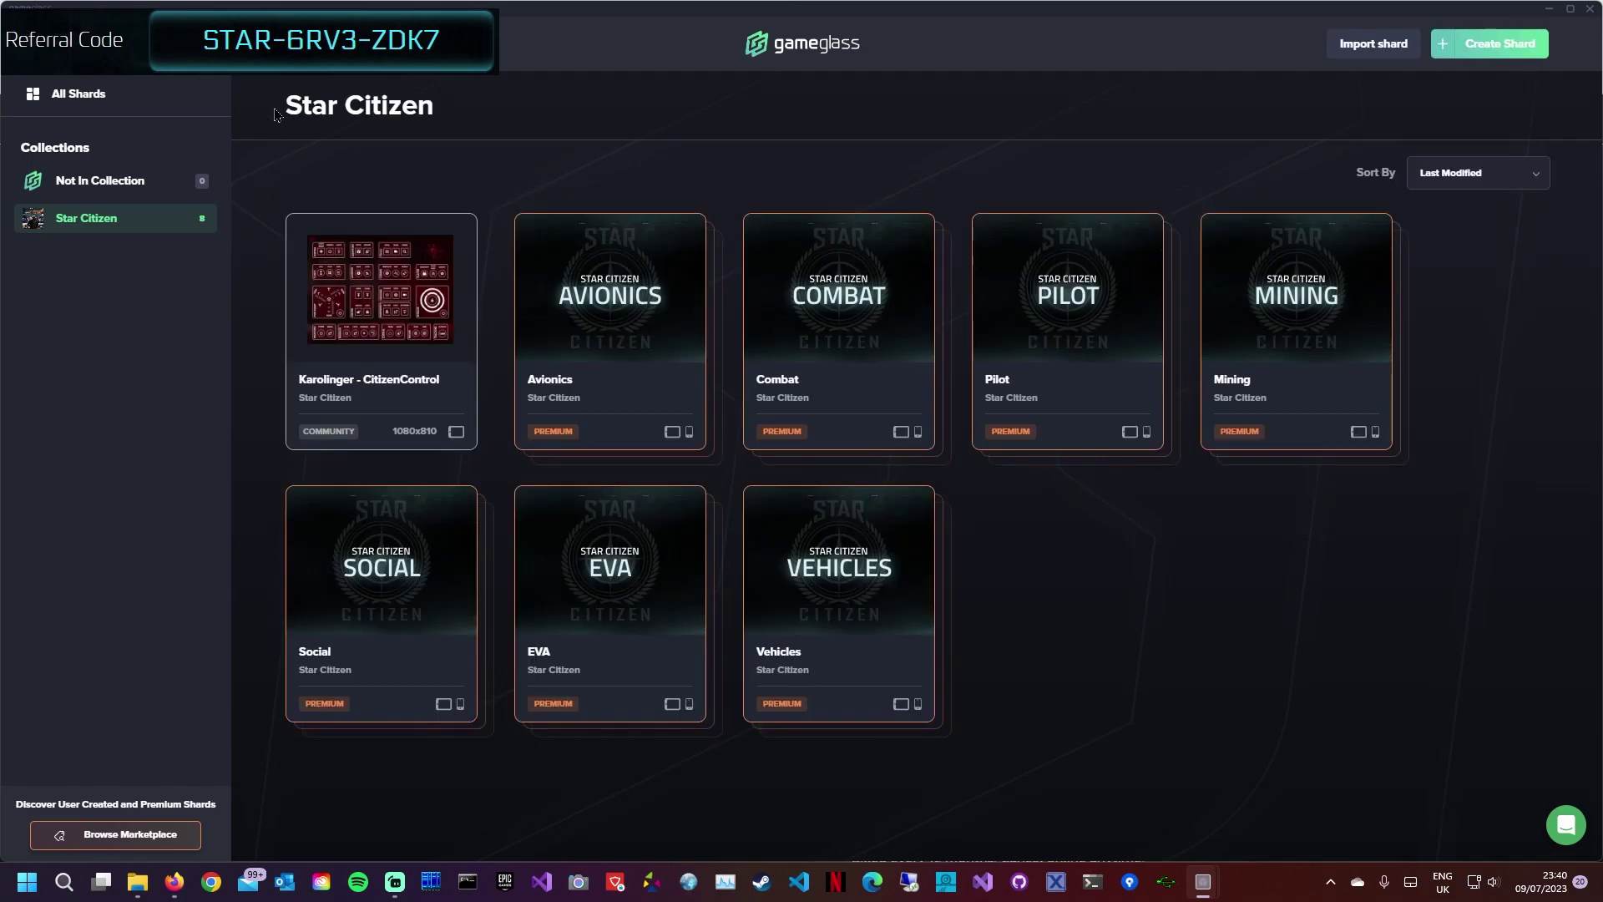
click(1102, 349)
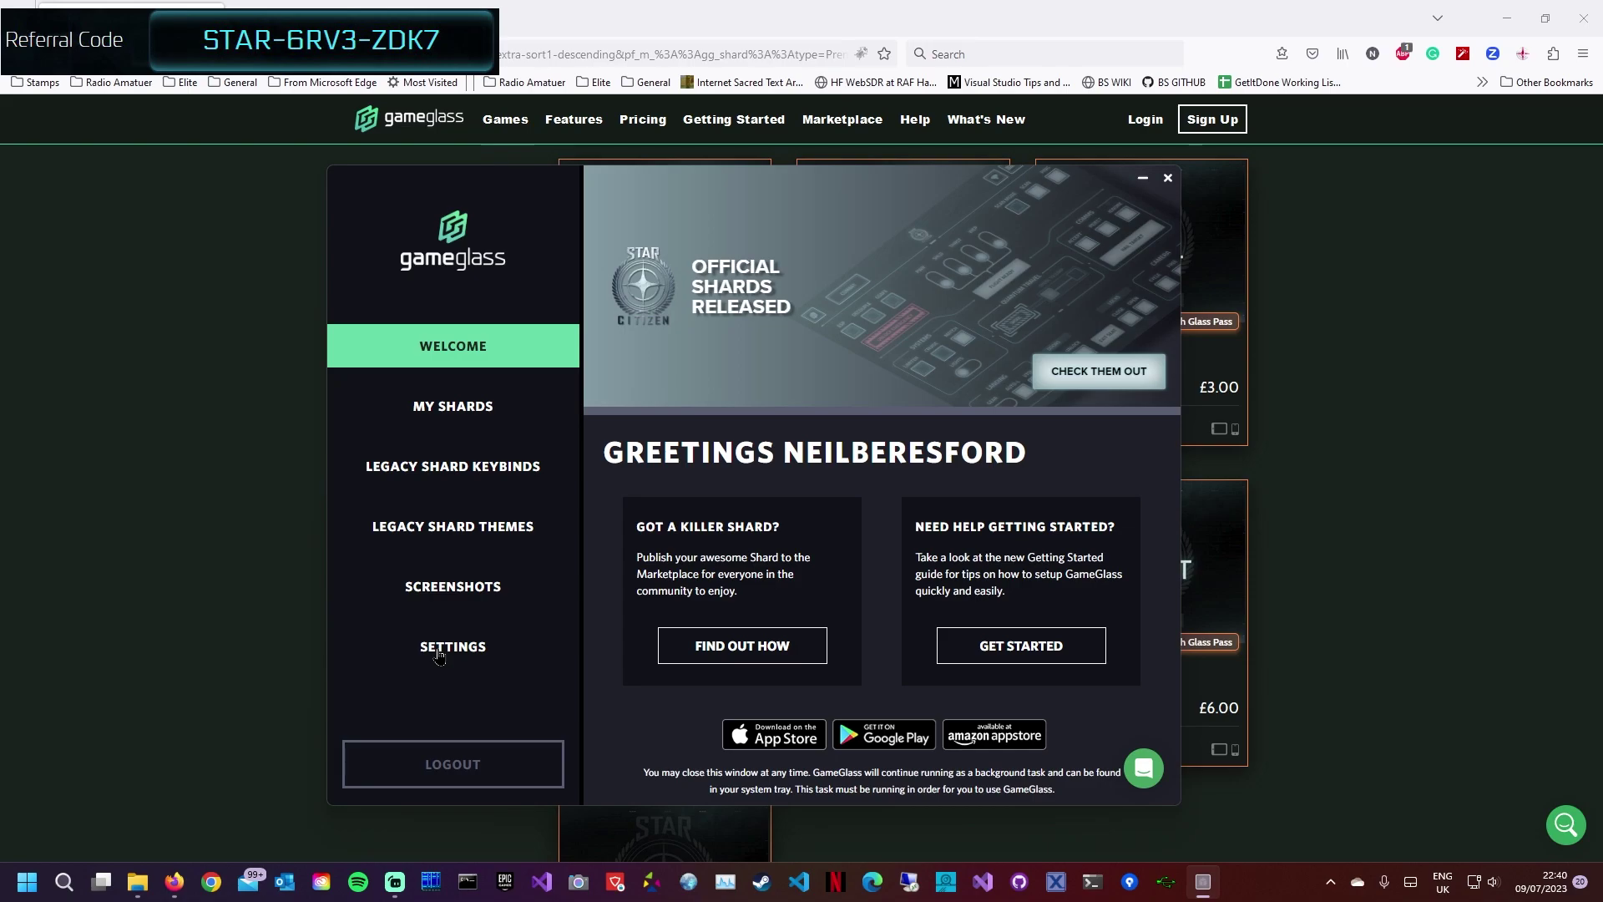
Set the volume to 0 in the GameGlass host's general settings.
click(439, 655)
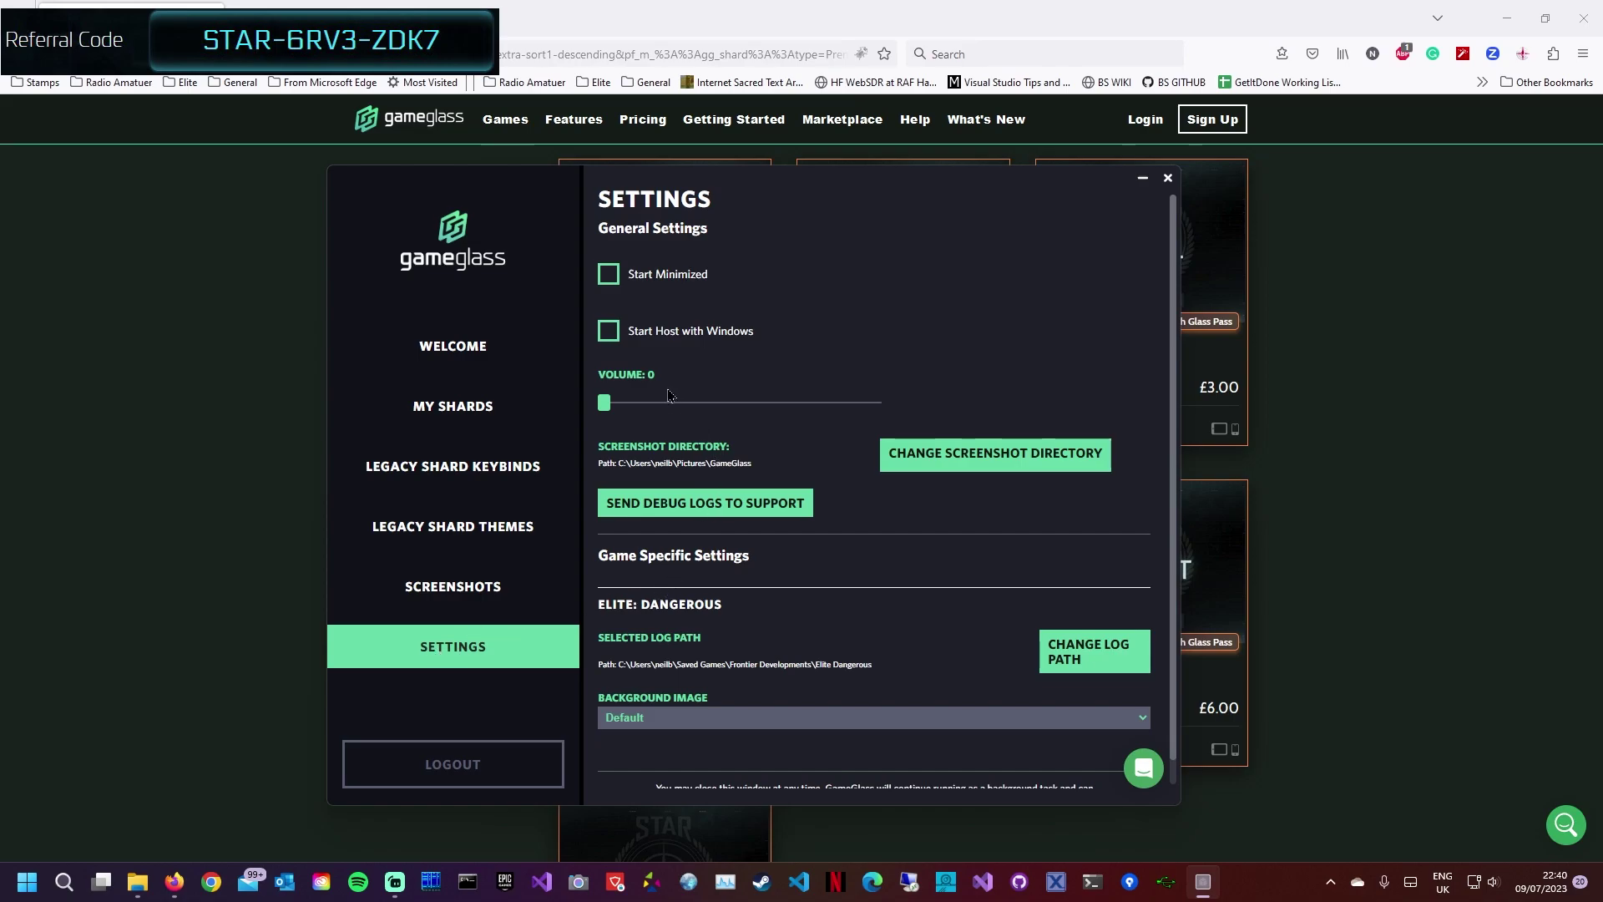
drag(607, 409, 551, 426)
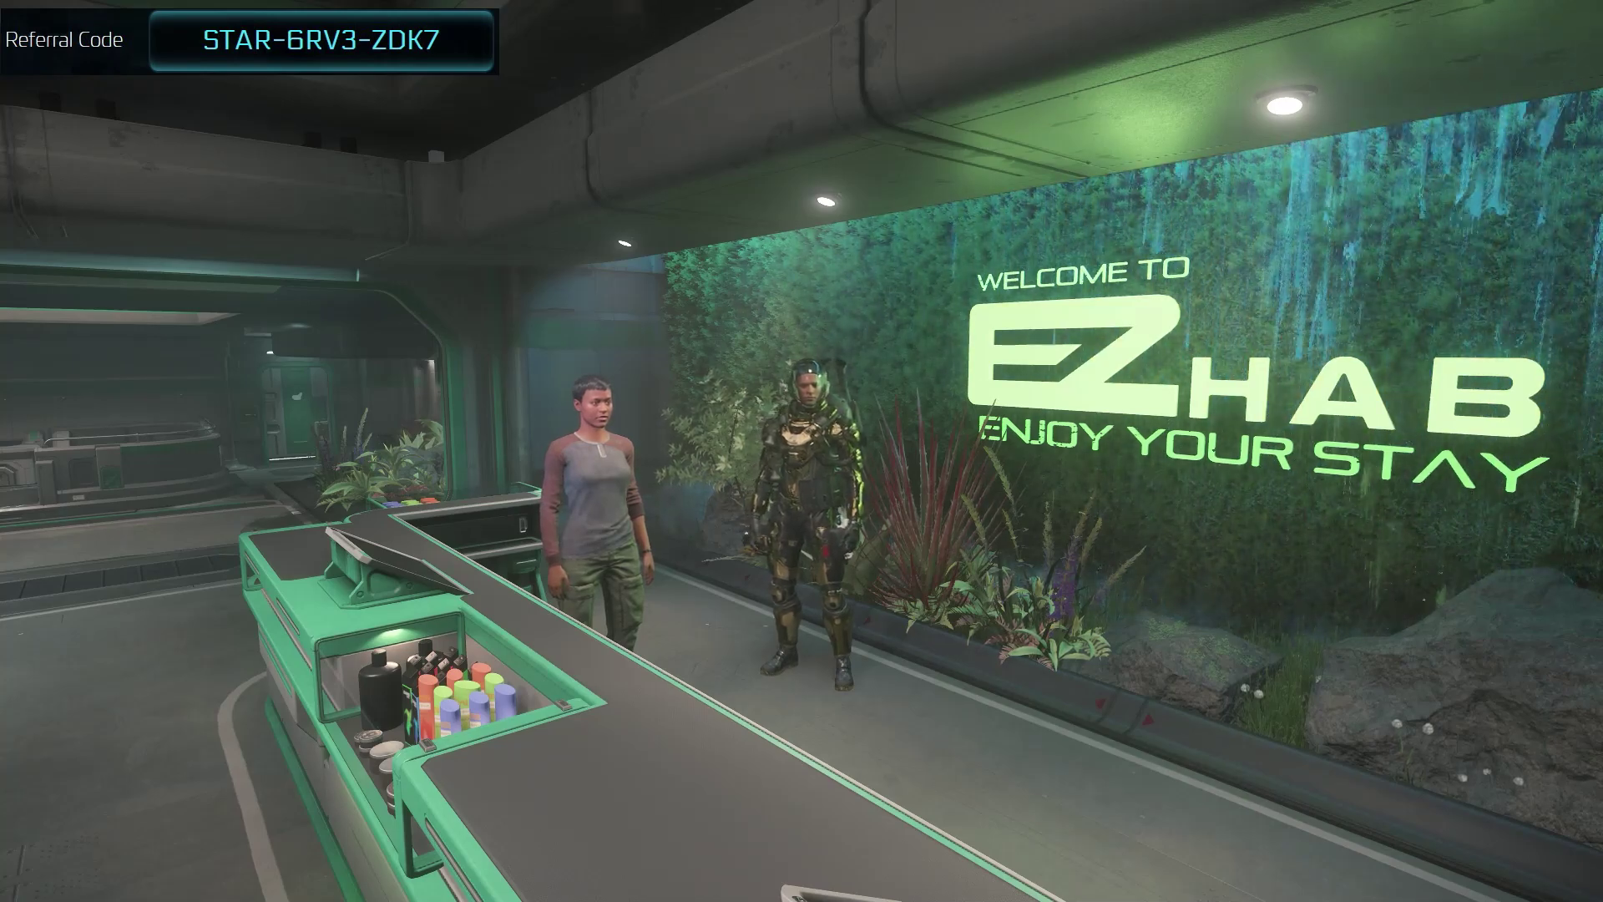
In Star Citizen, open the advanced controls customization of the keybindings from the game options.
key(Escape)
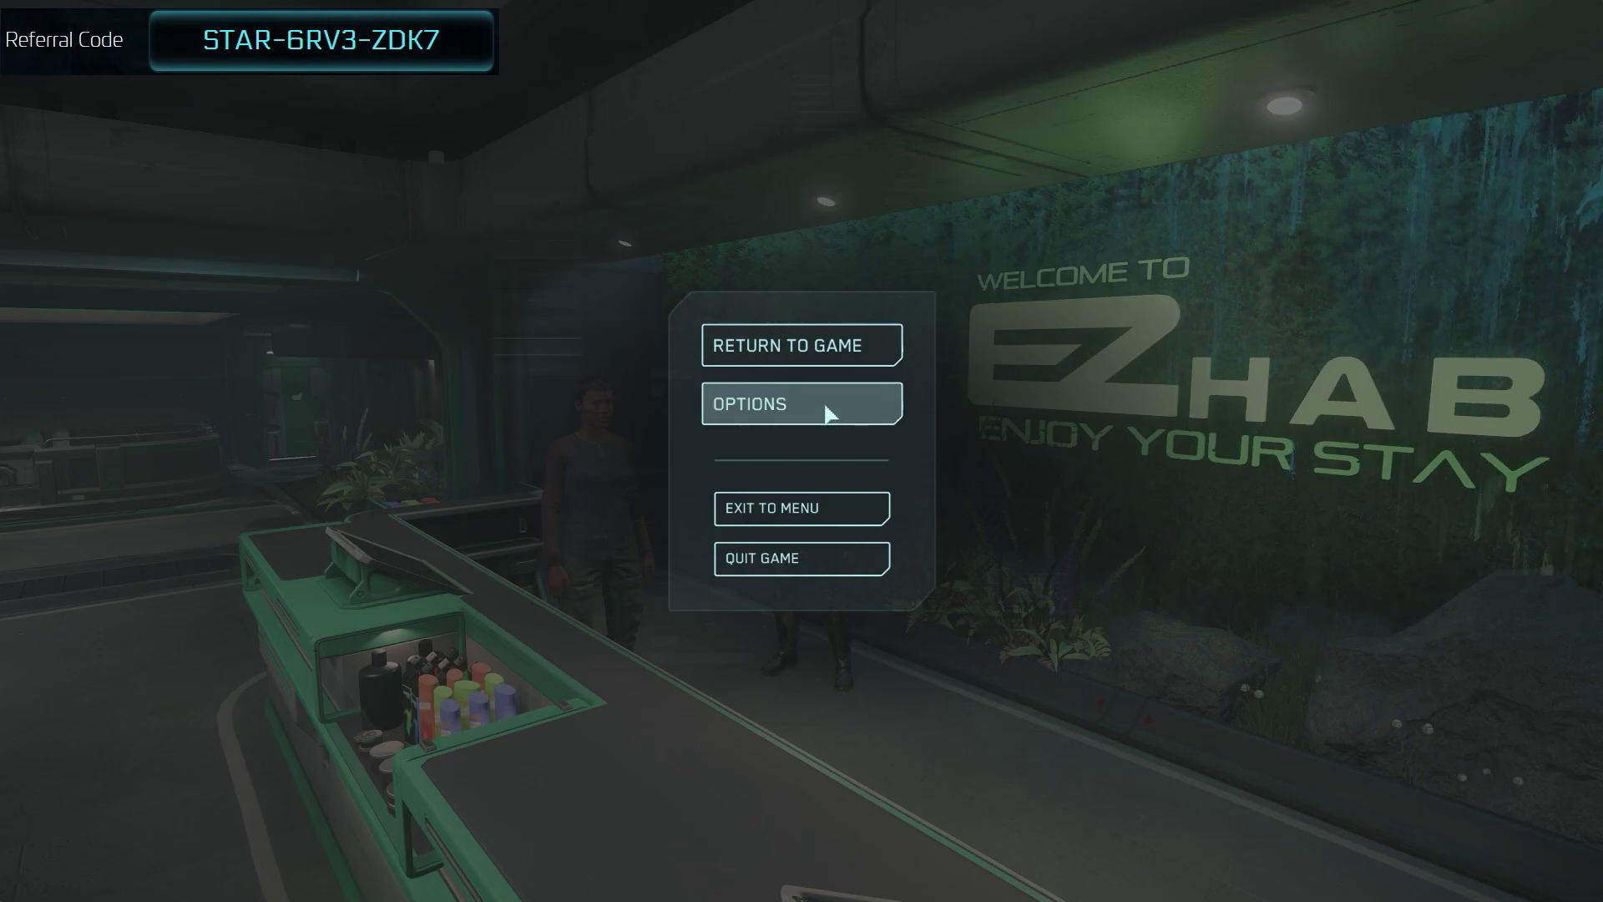
click(827, 413)
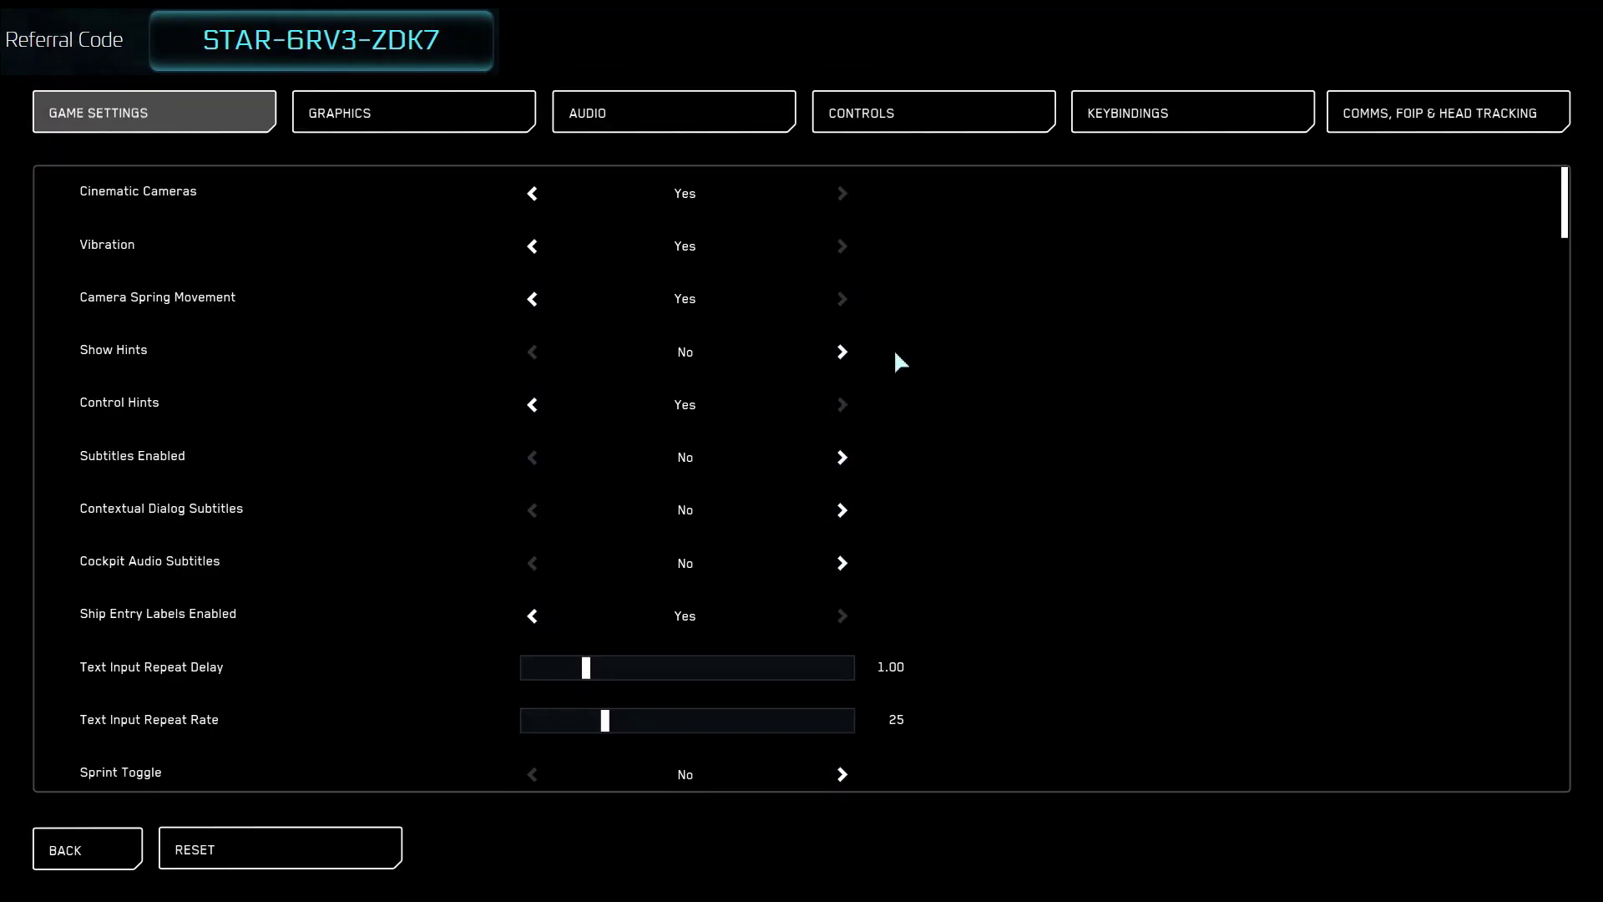
click(1162, 124)
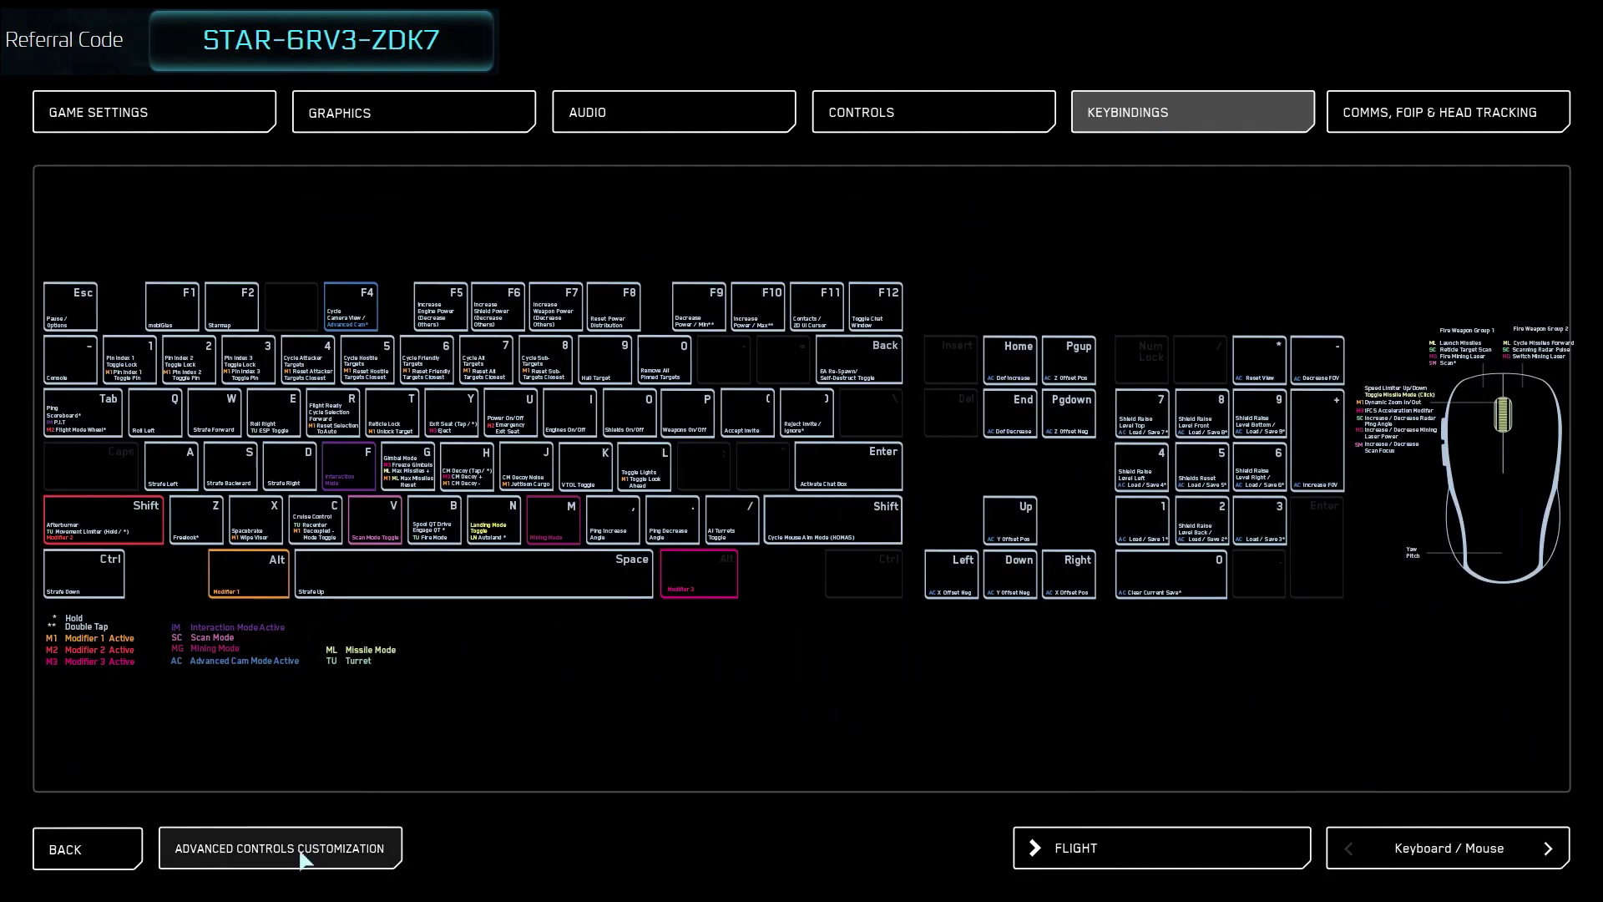
click(302, 852)
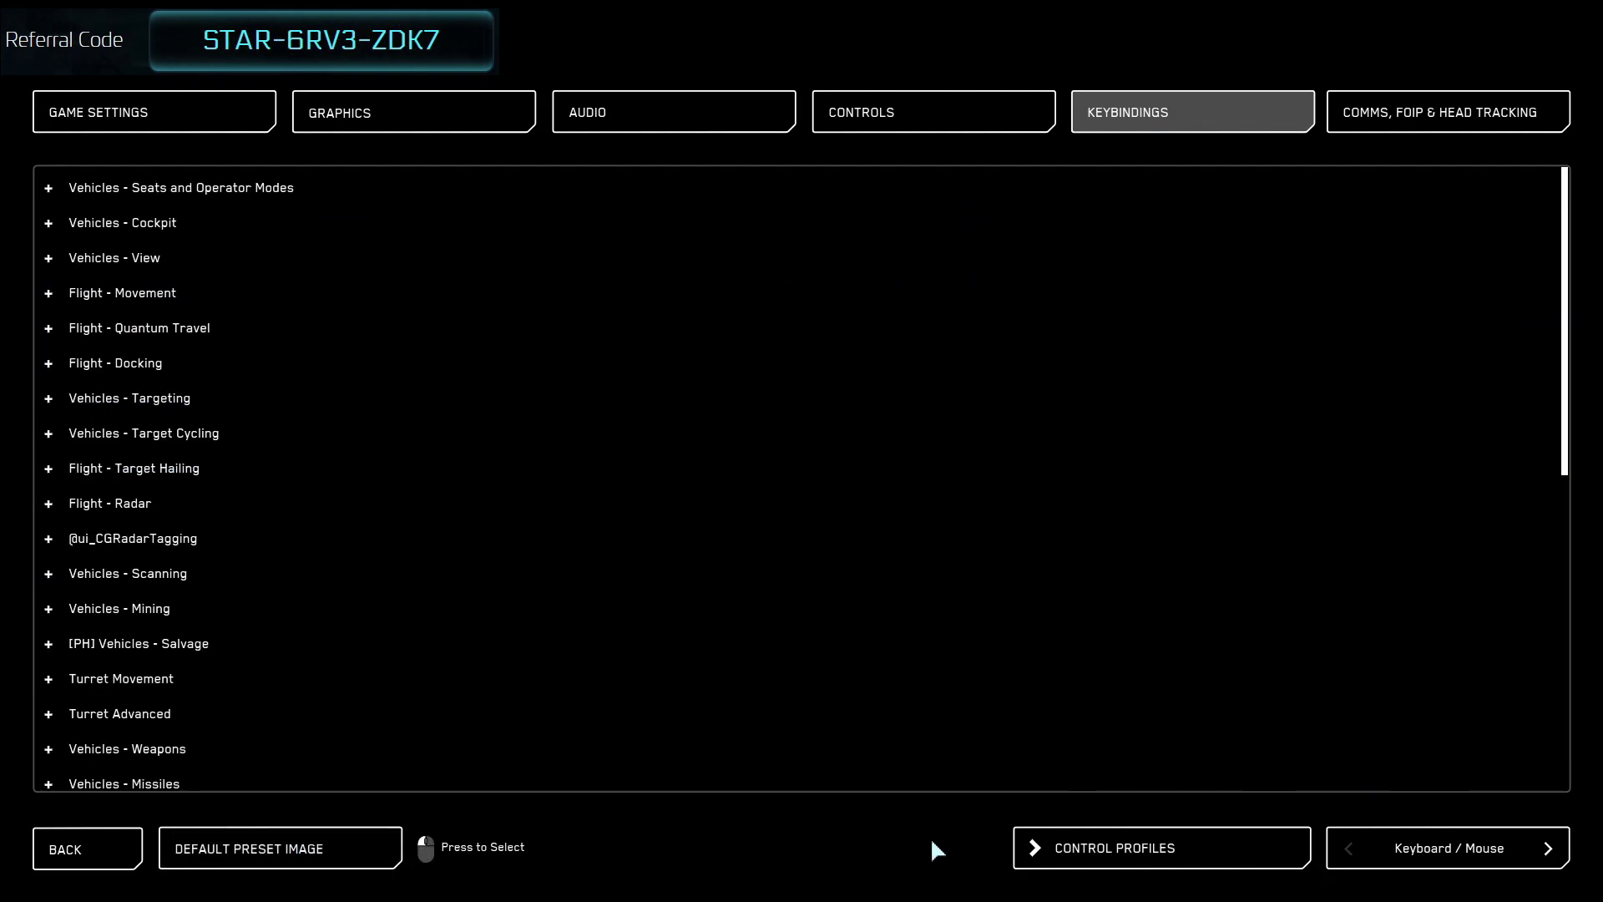
Assign the GameGlass Keyboard control profile to the device 1: Keyboard and cancel the import.
click(1158, 858)
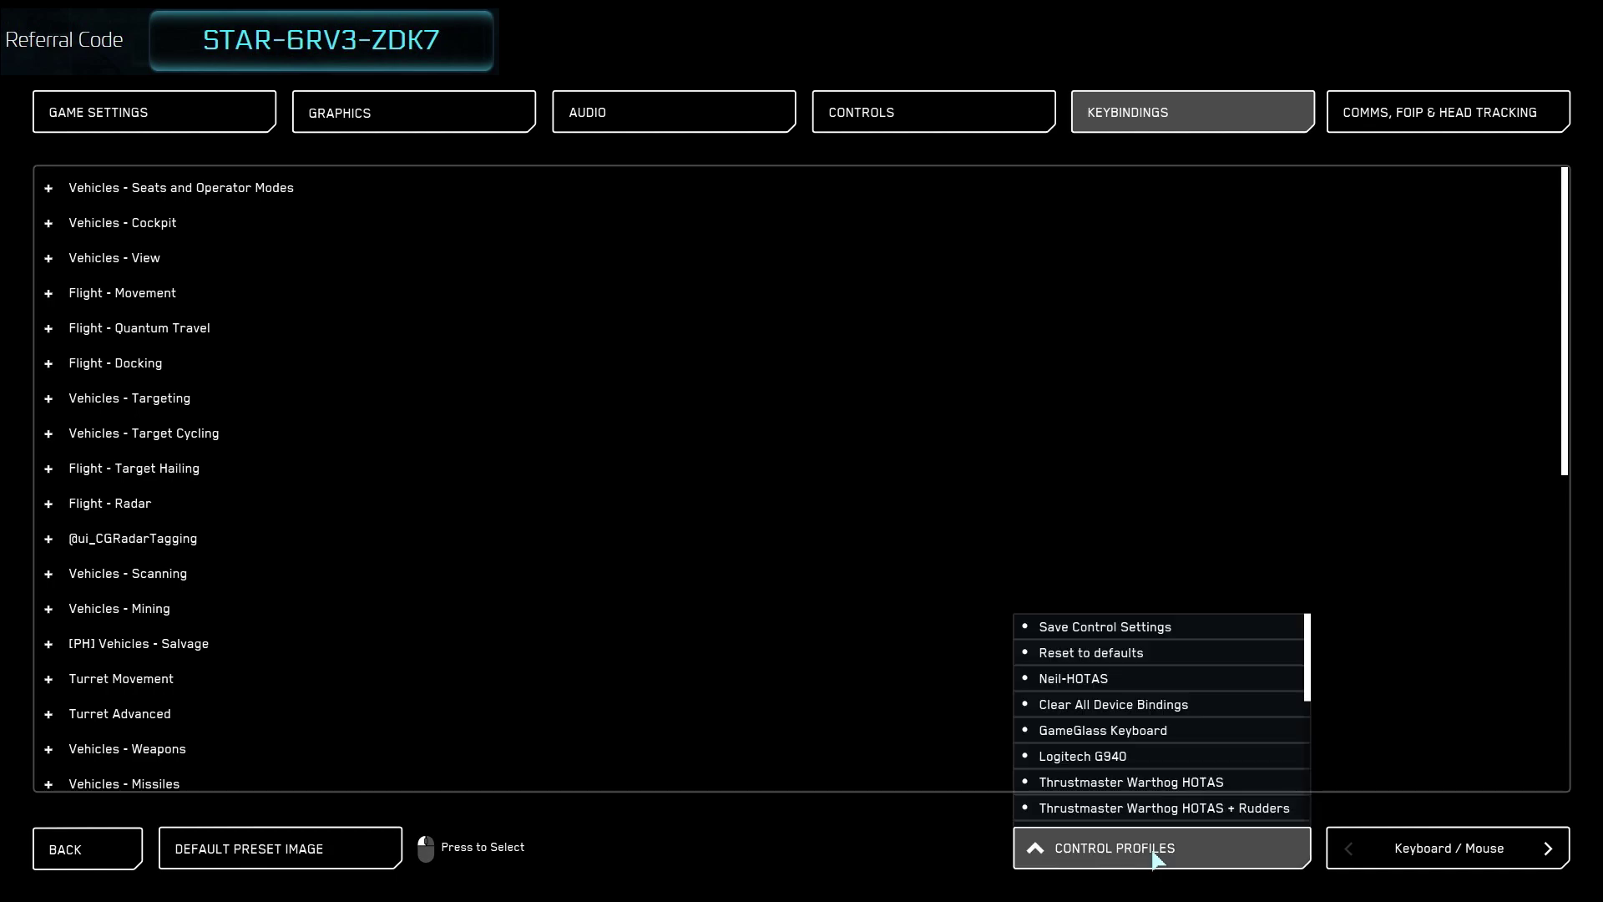
click(1113, 730)
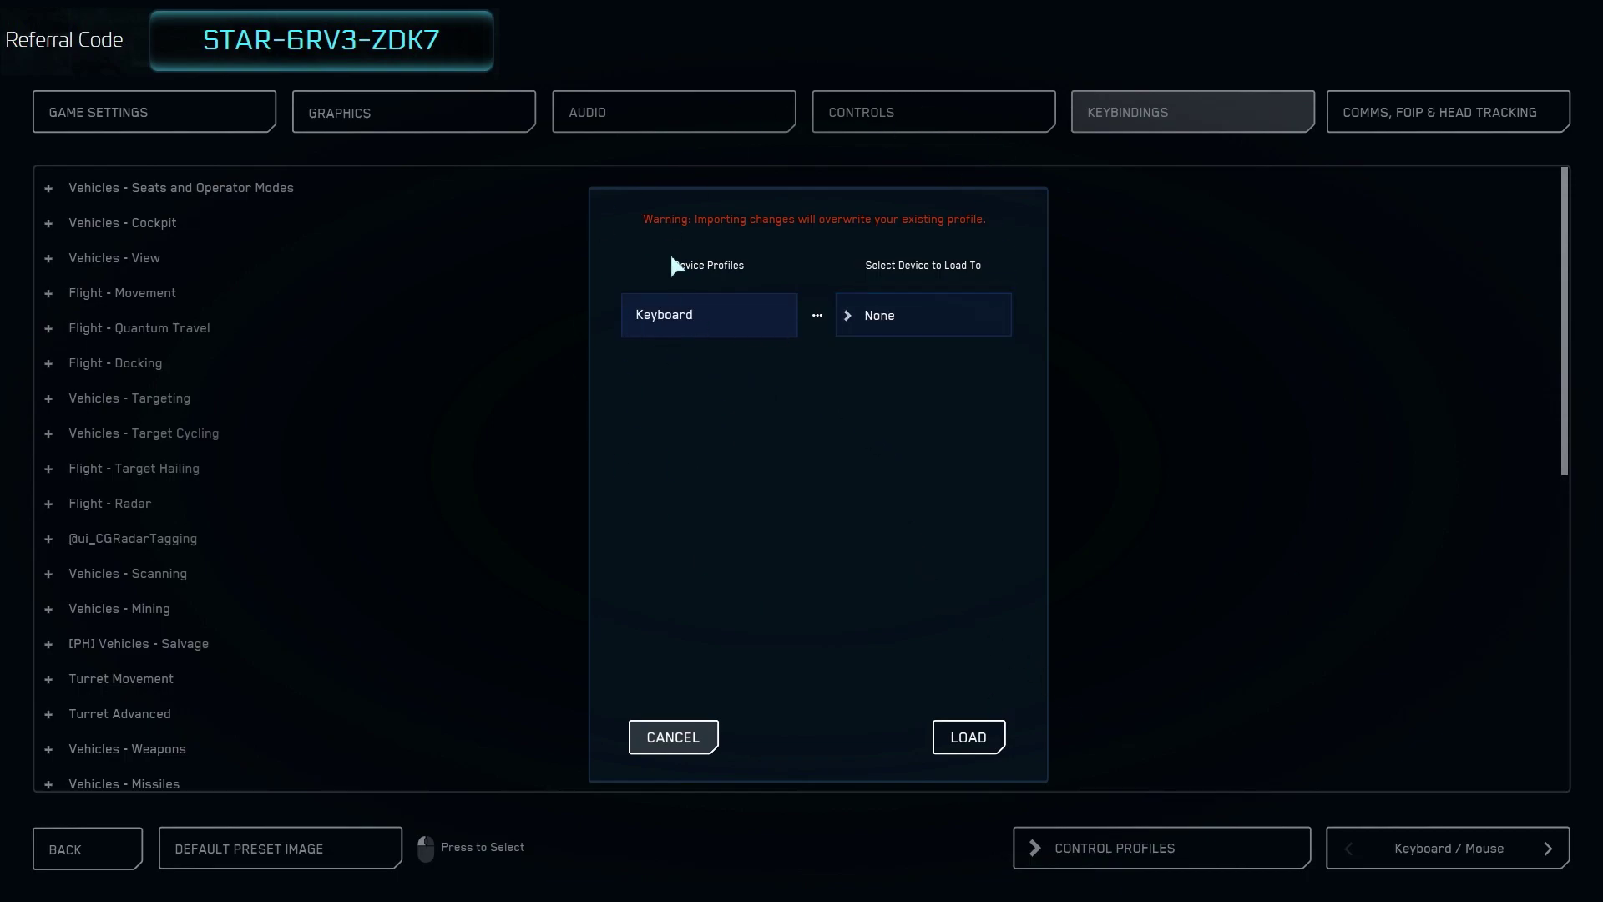
click(893, 325)
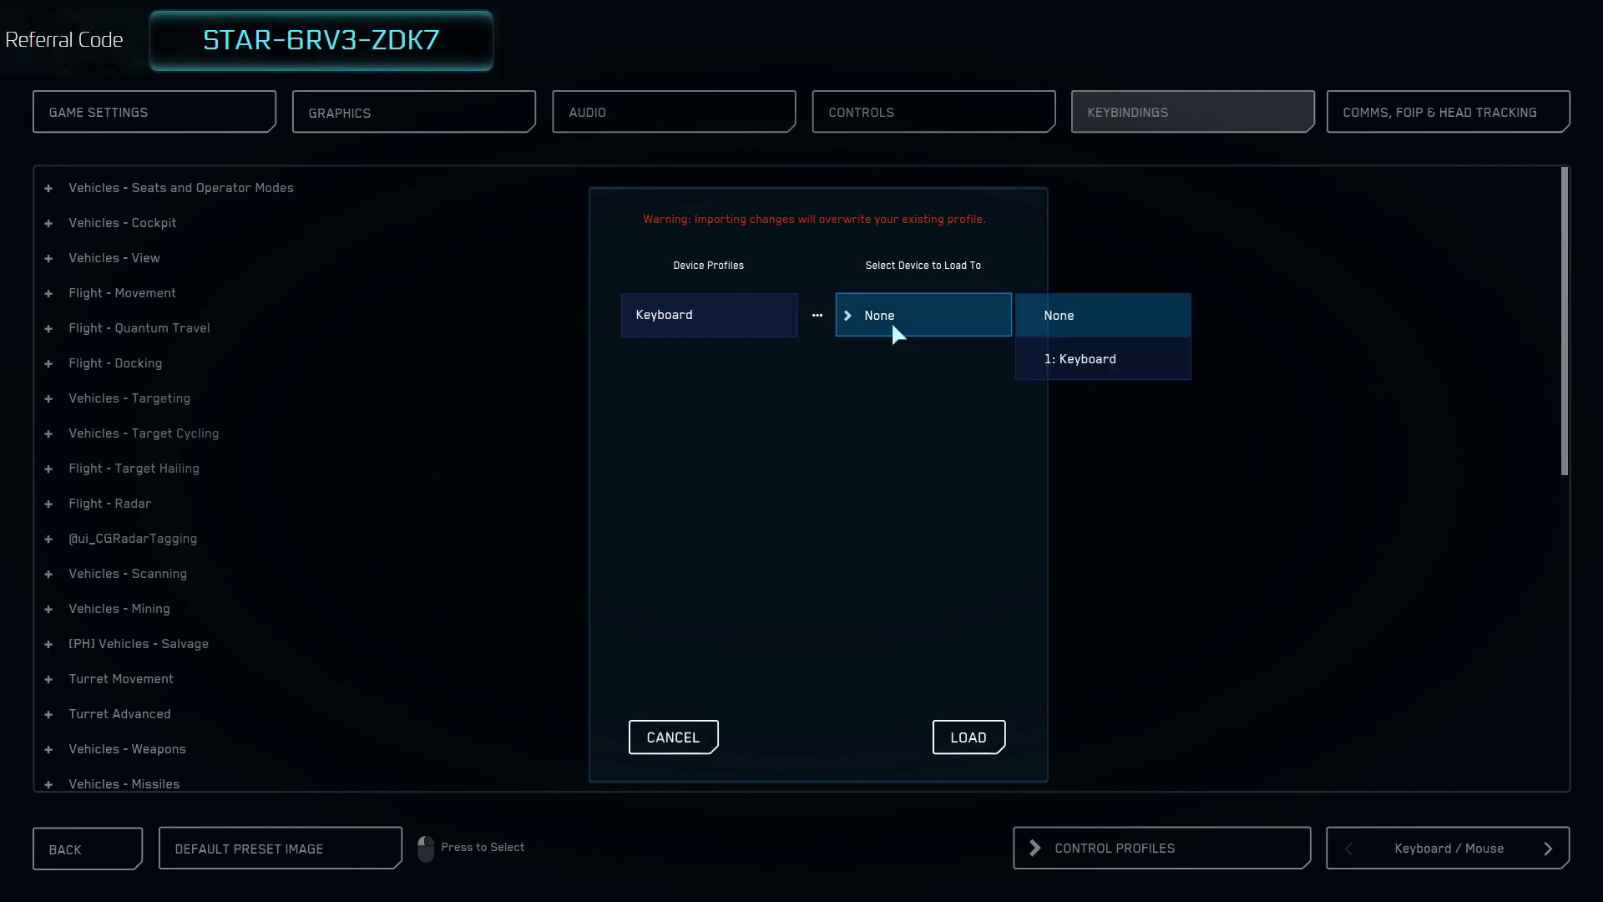
click(1063, 365)
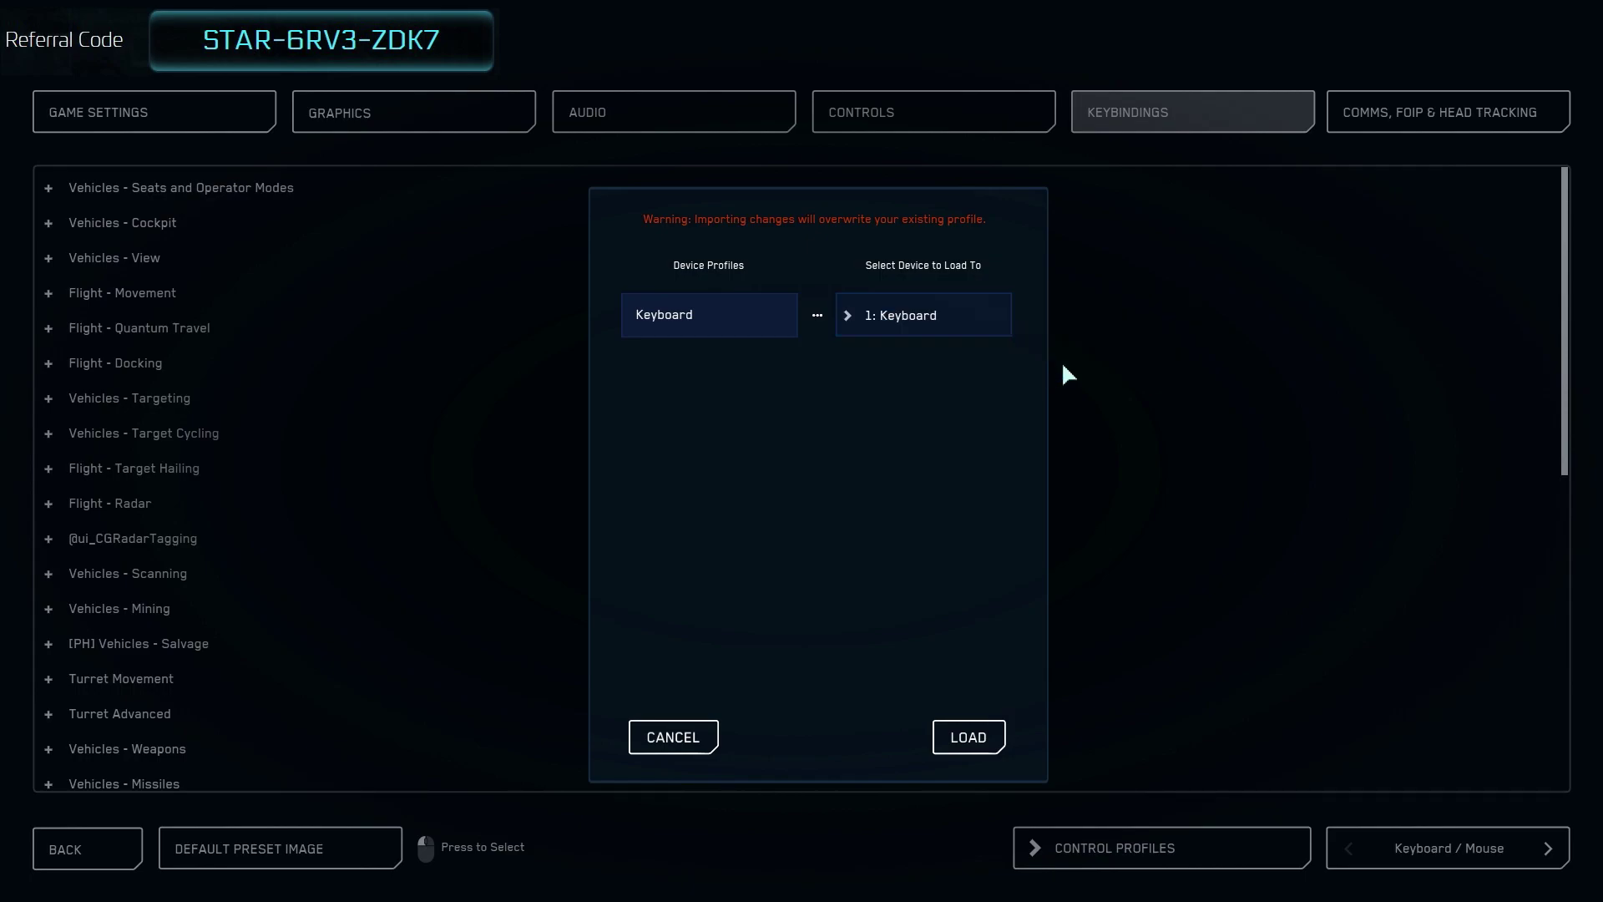
click(668, 741)
Examine the key assignments under Social - Emotes in the keybindings, leave the options and return to the game.
scroll(326, 533, down, 6)
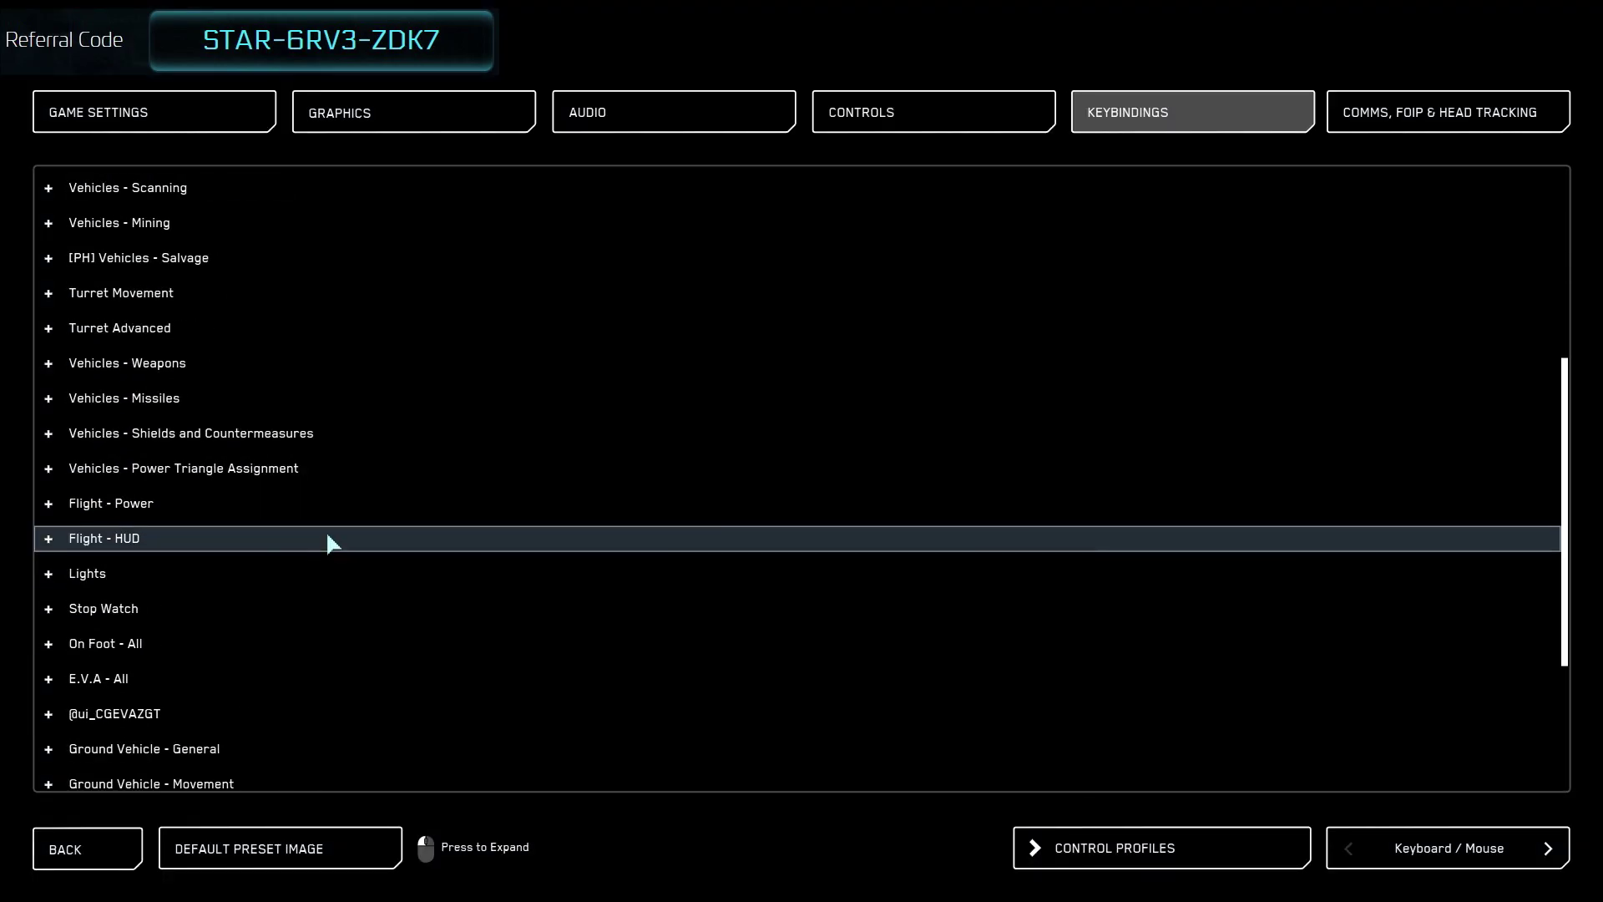
click(243, 669)
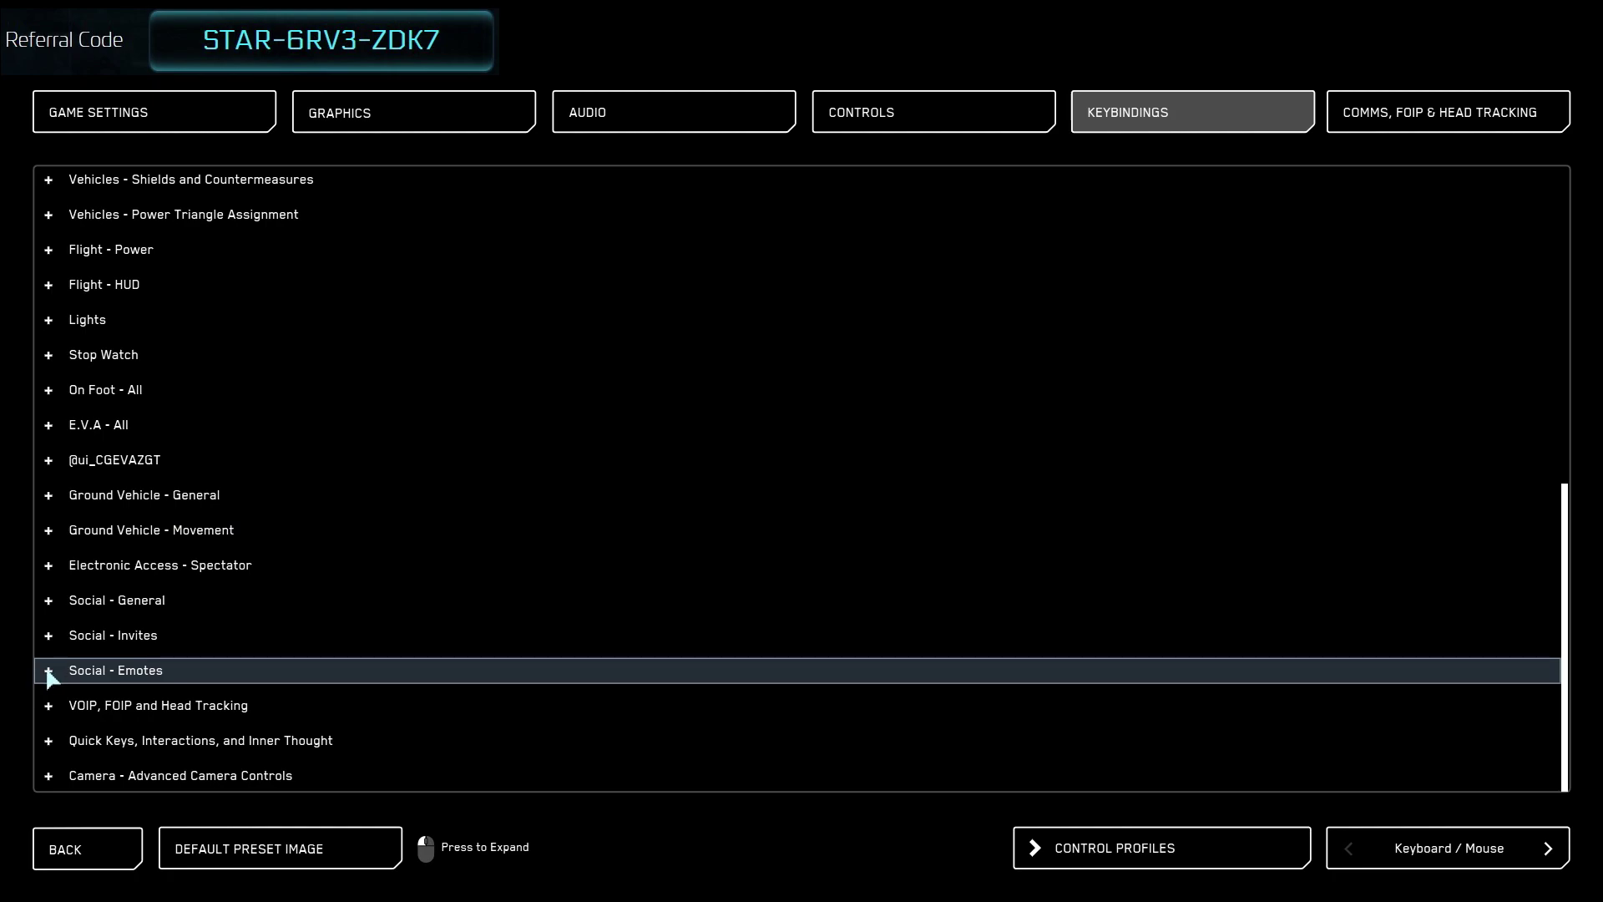
scroll(770, 634, down, 1)
scroll(770, 635, down, 7)
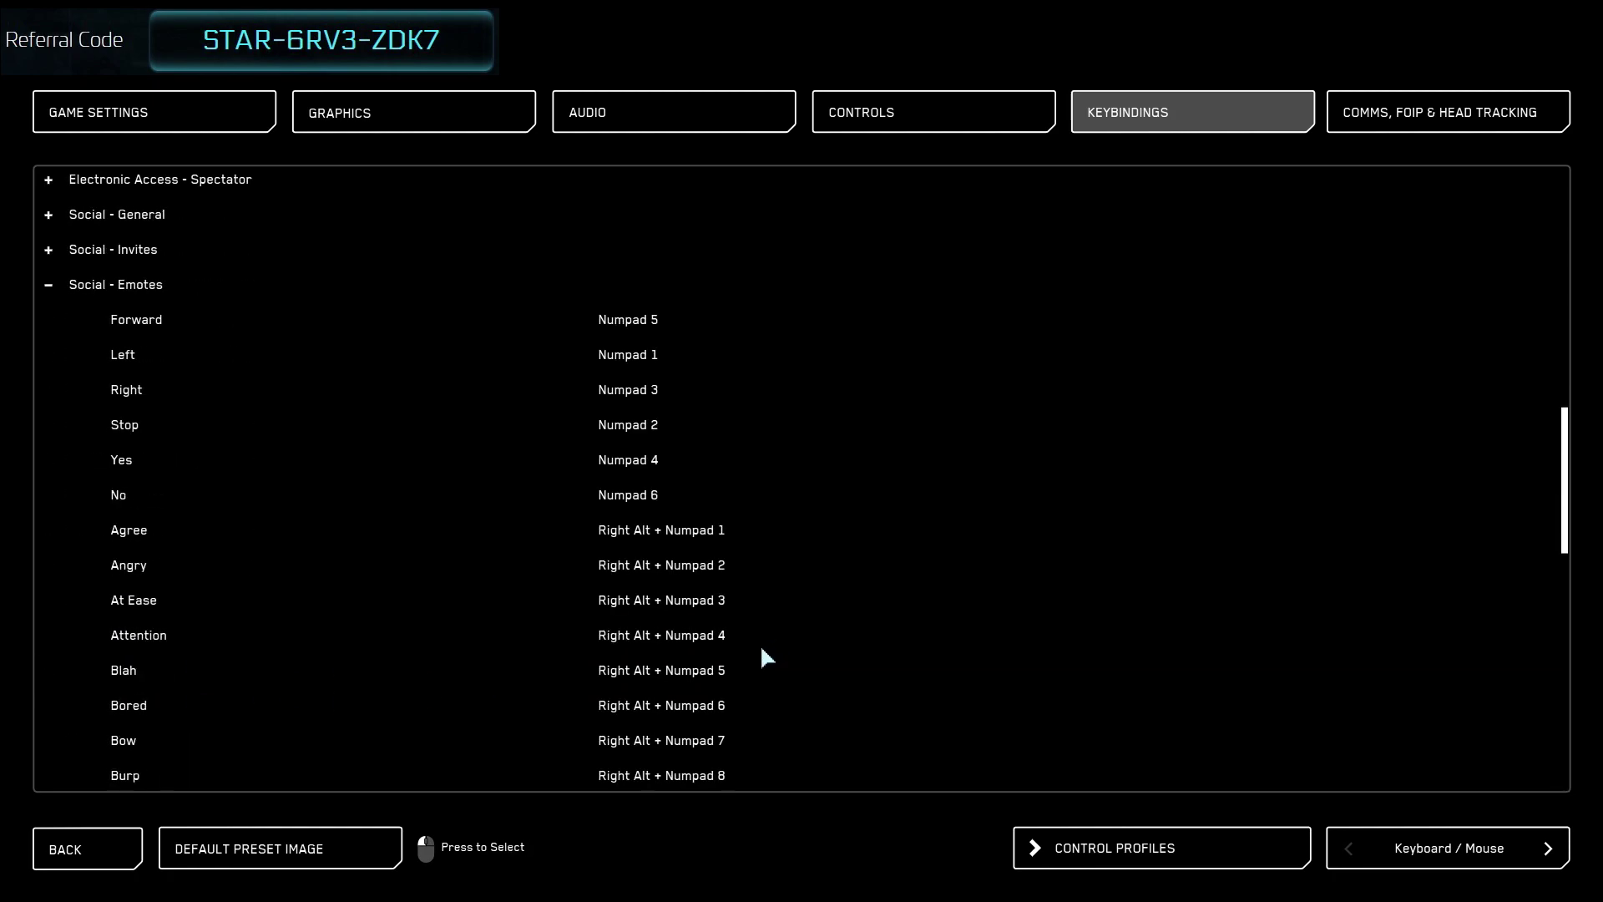
scroll(700, 701, up, 2)
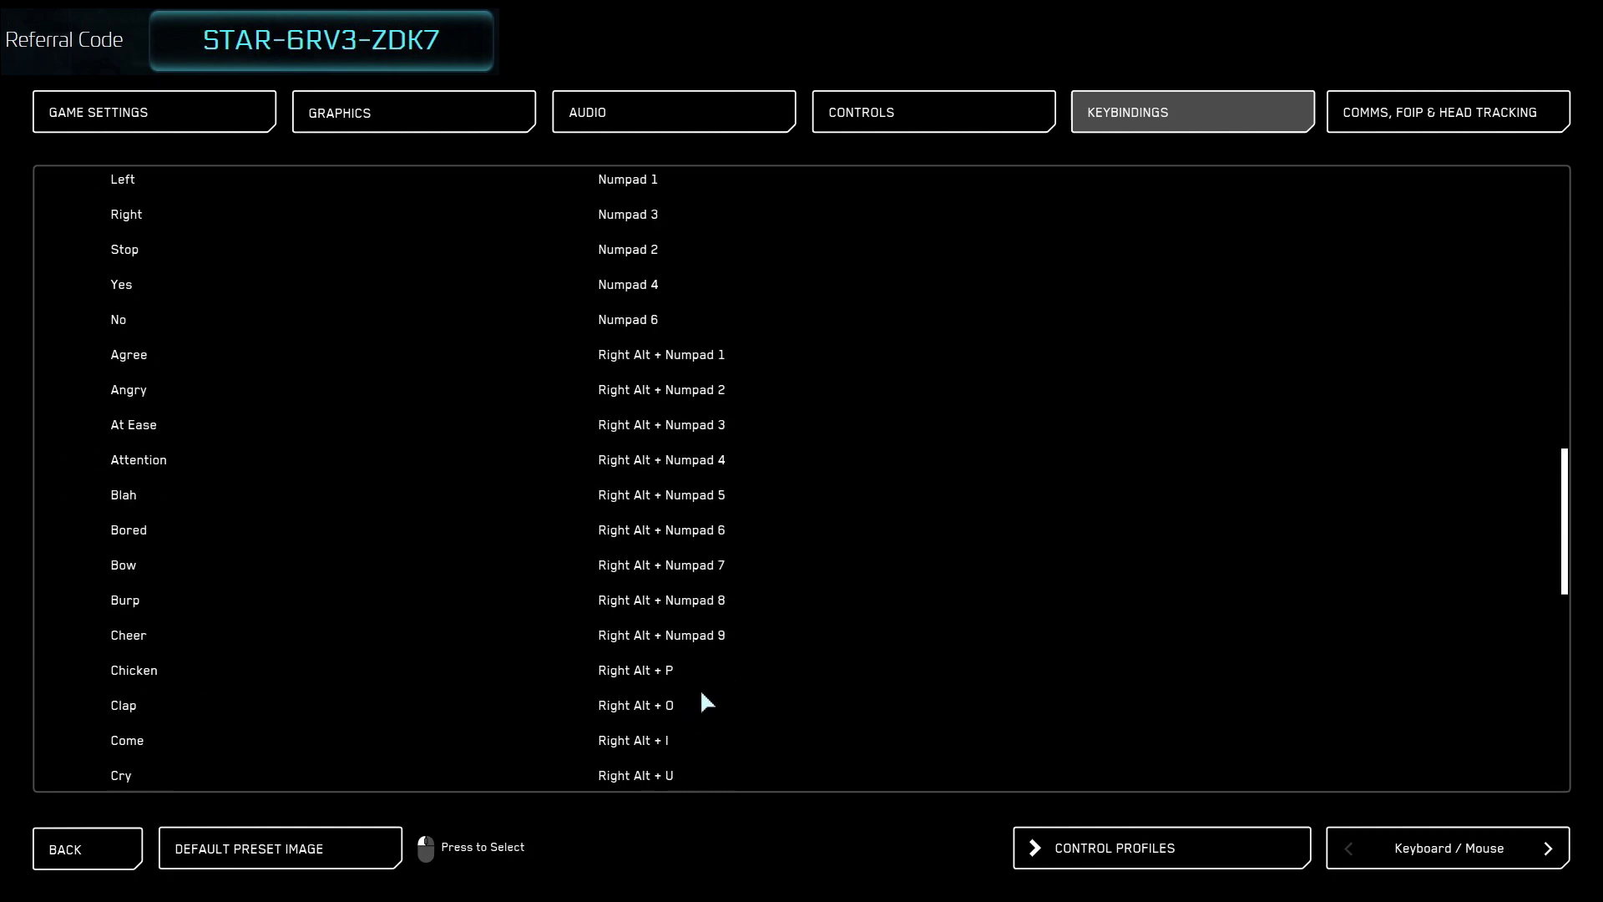
scroll(701, 704, down, 5)
scroll(701, 694, down, 1)
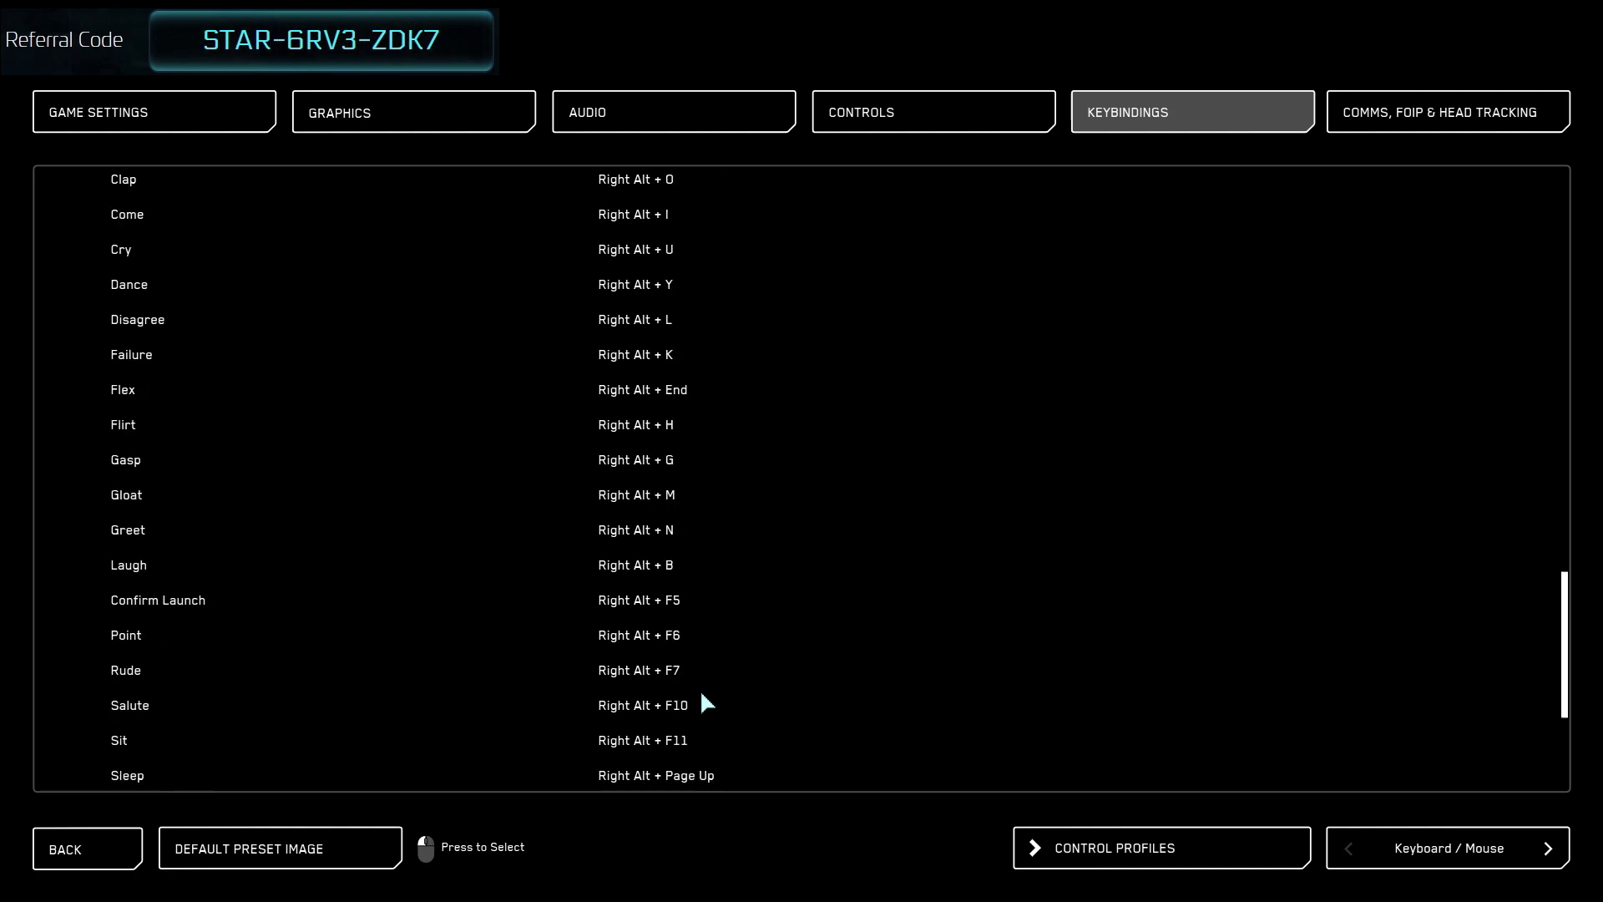
scroll(701, 693, down, 1)
scroll(701, 693, up, 3)
scroll(702, 693, up, 6)
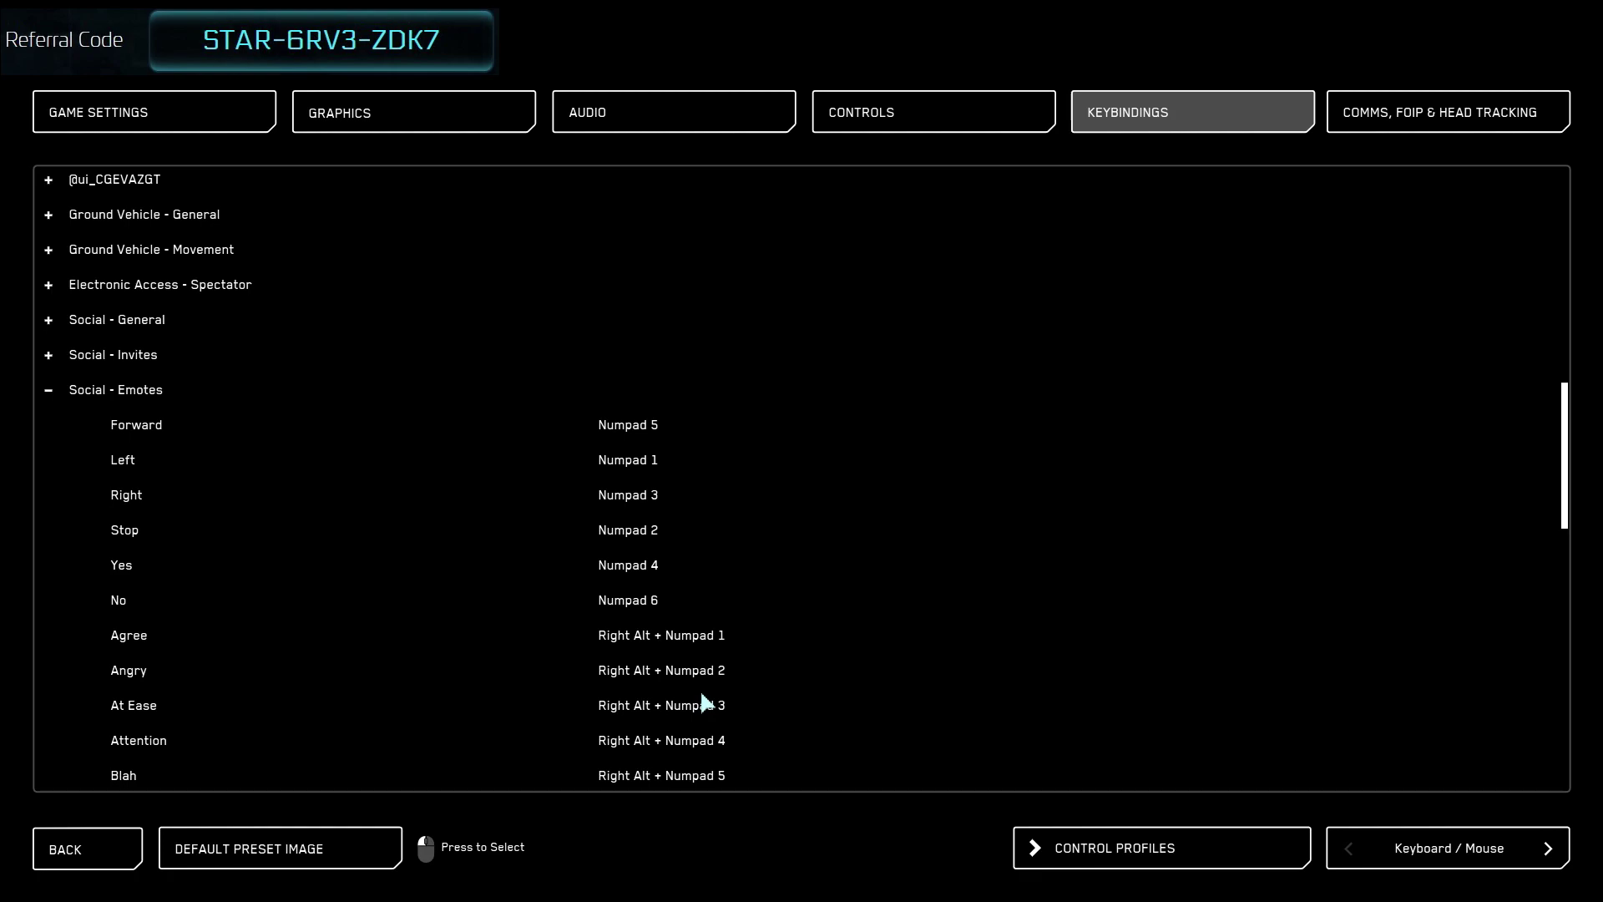
click(69, 853)
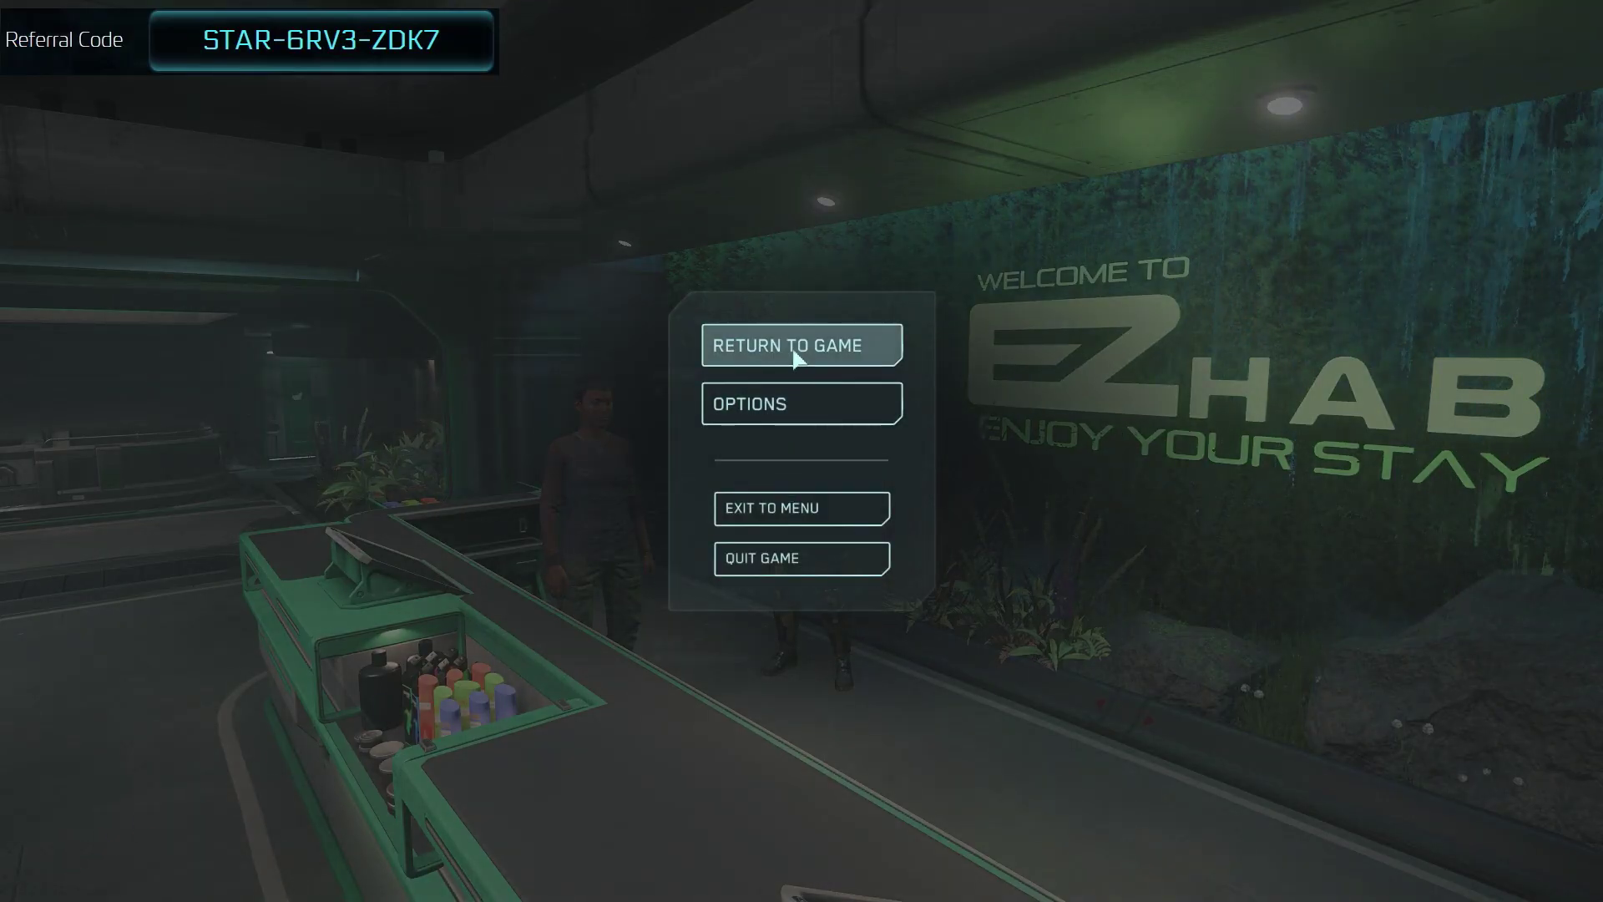
click(752, 352)
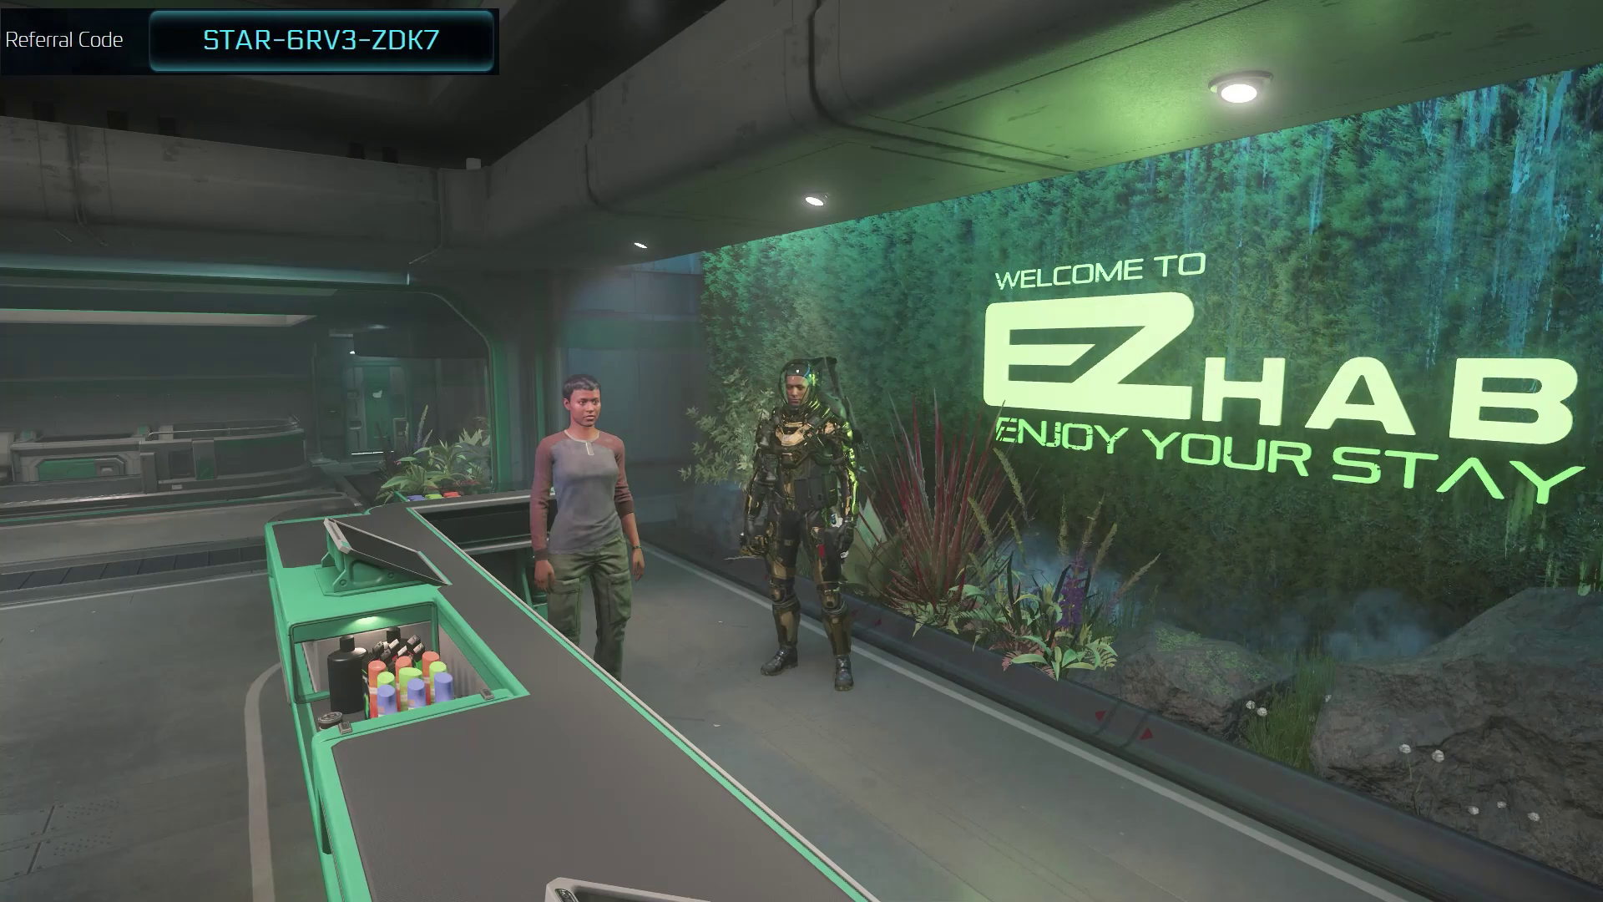
Open and close the mobiGlas, including its star map of the Stanton system.
key(F1)
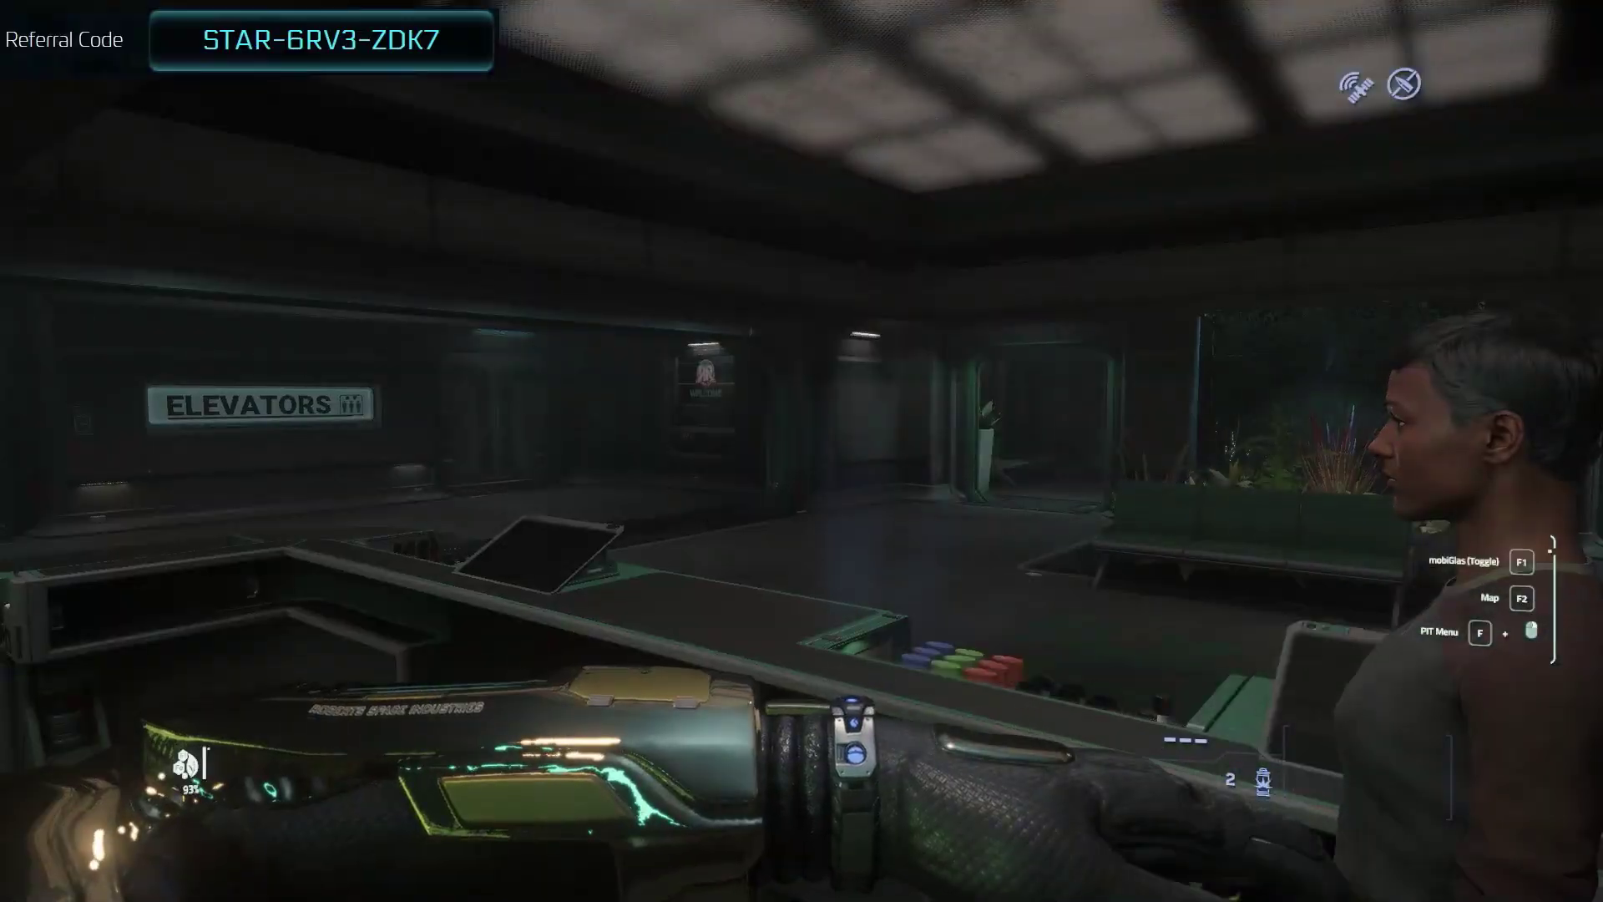
key(F1)
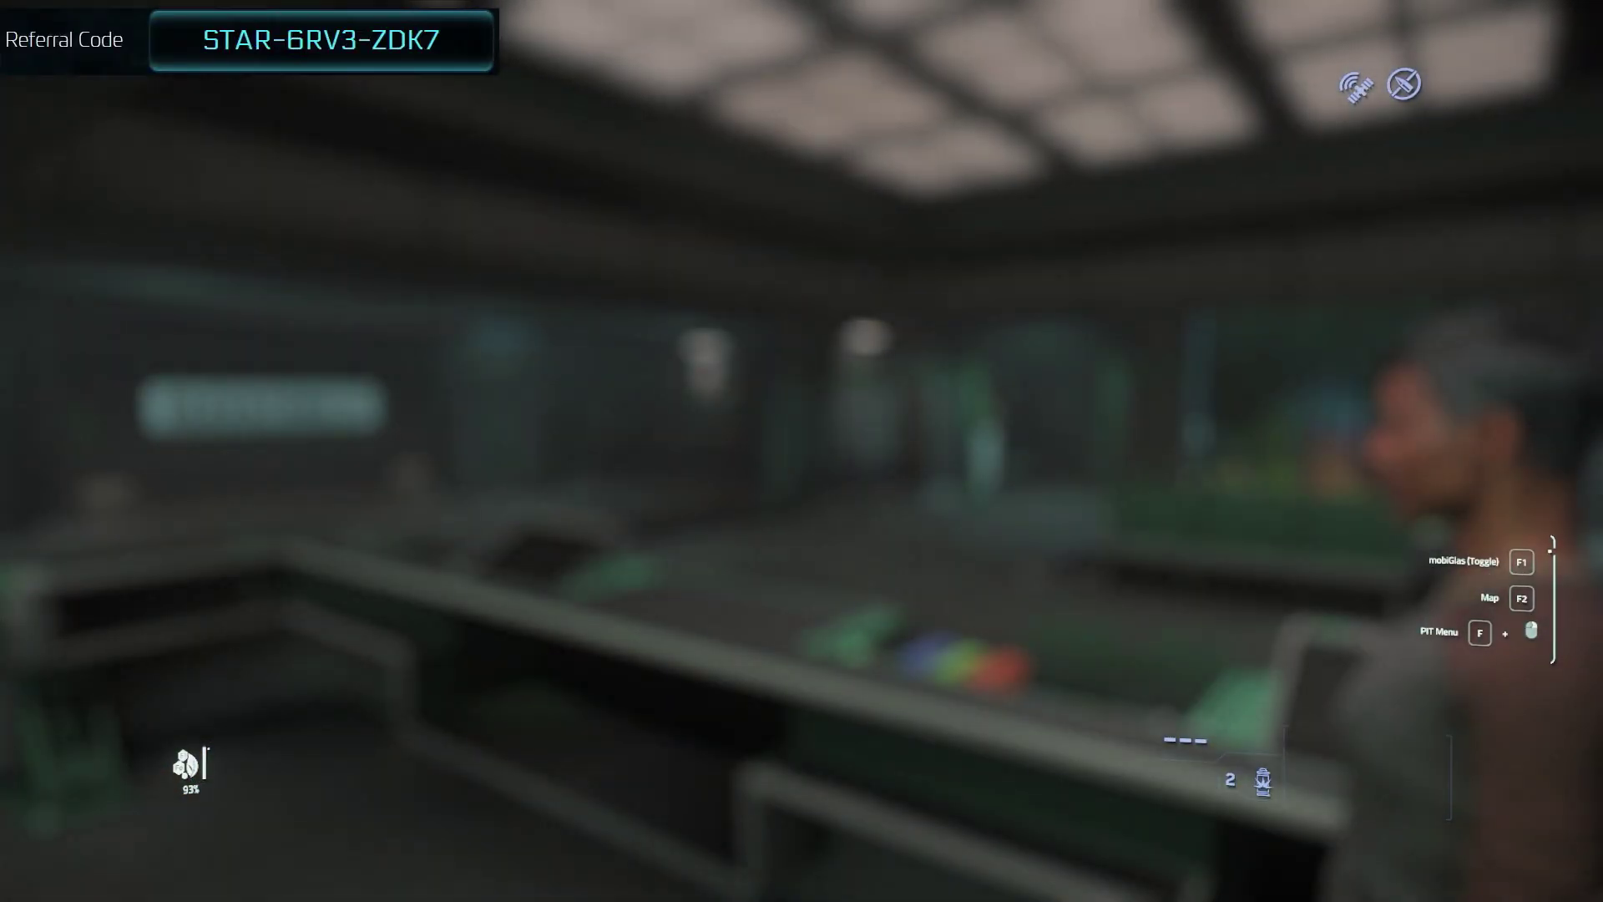
key(F1)
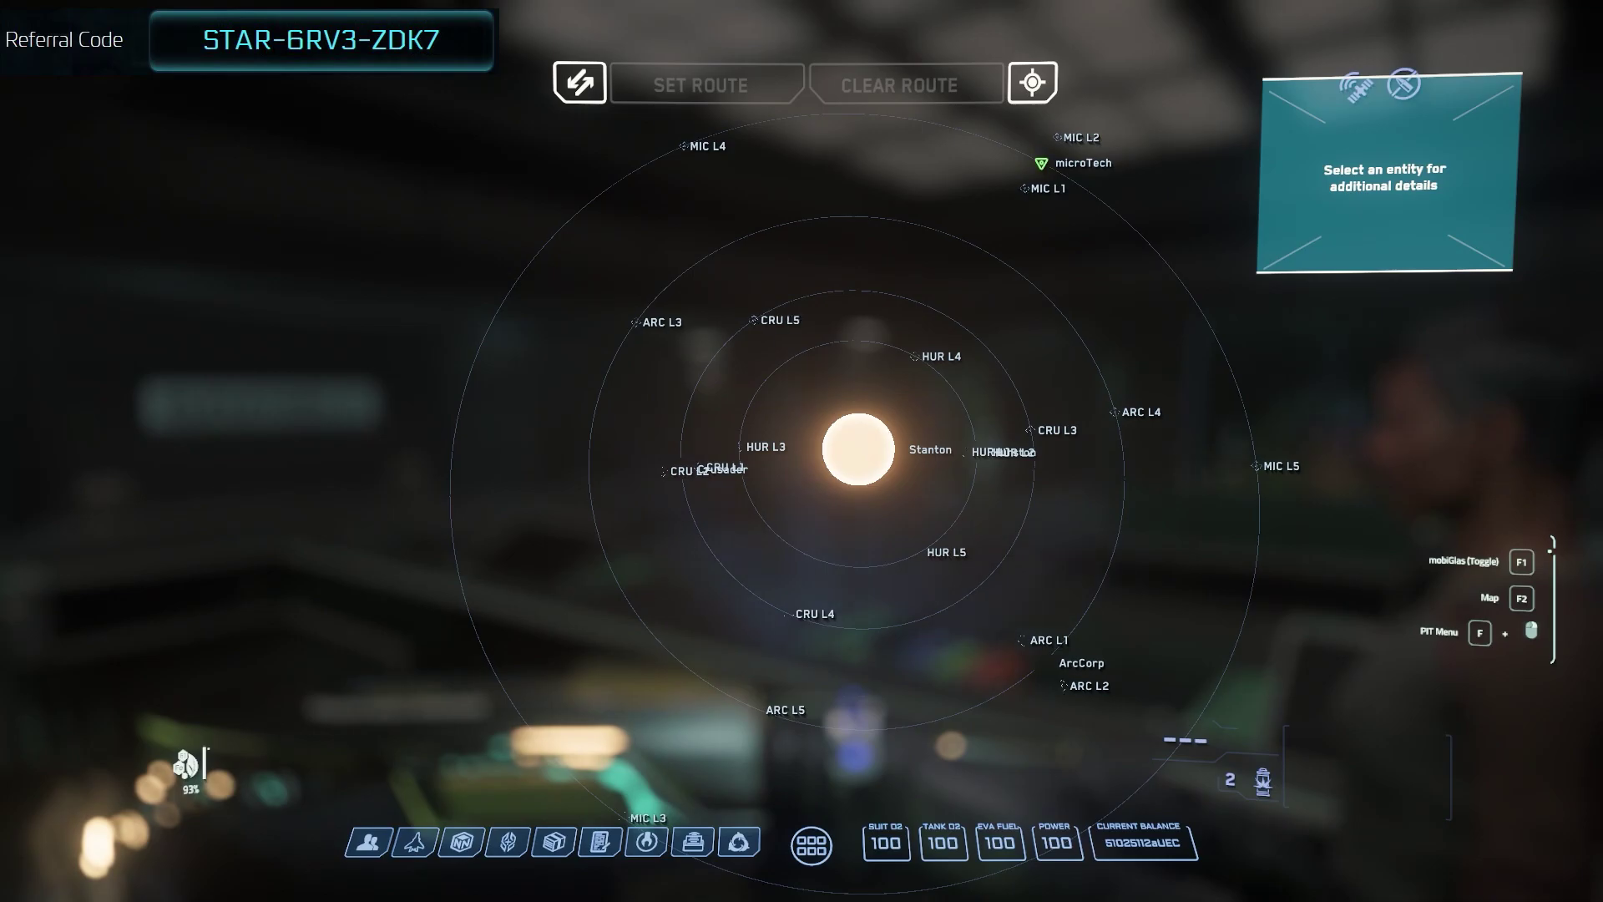
key(F1)
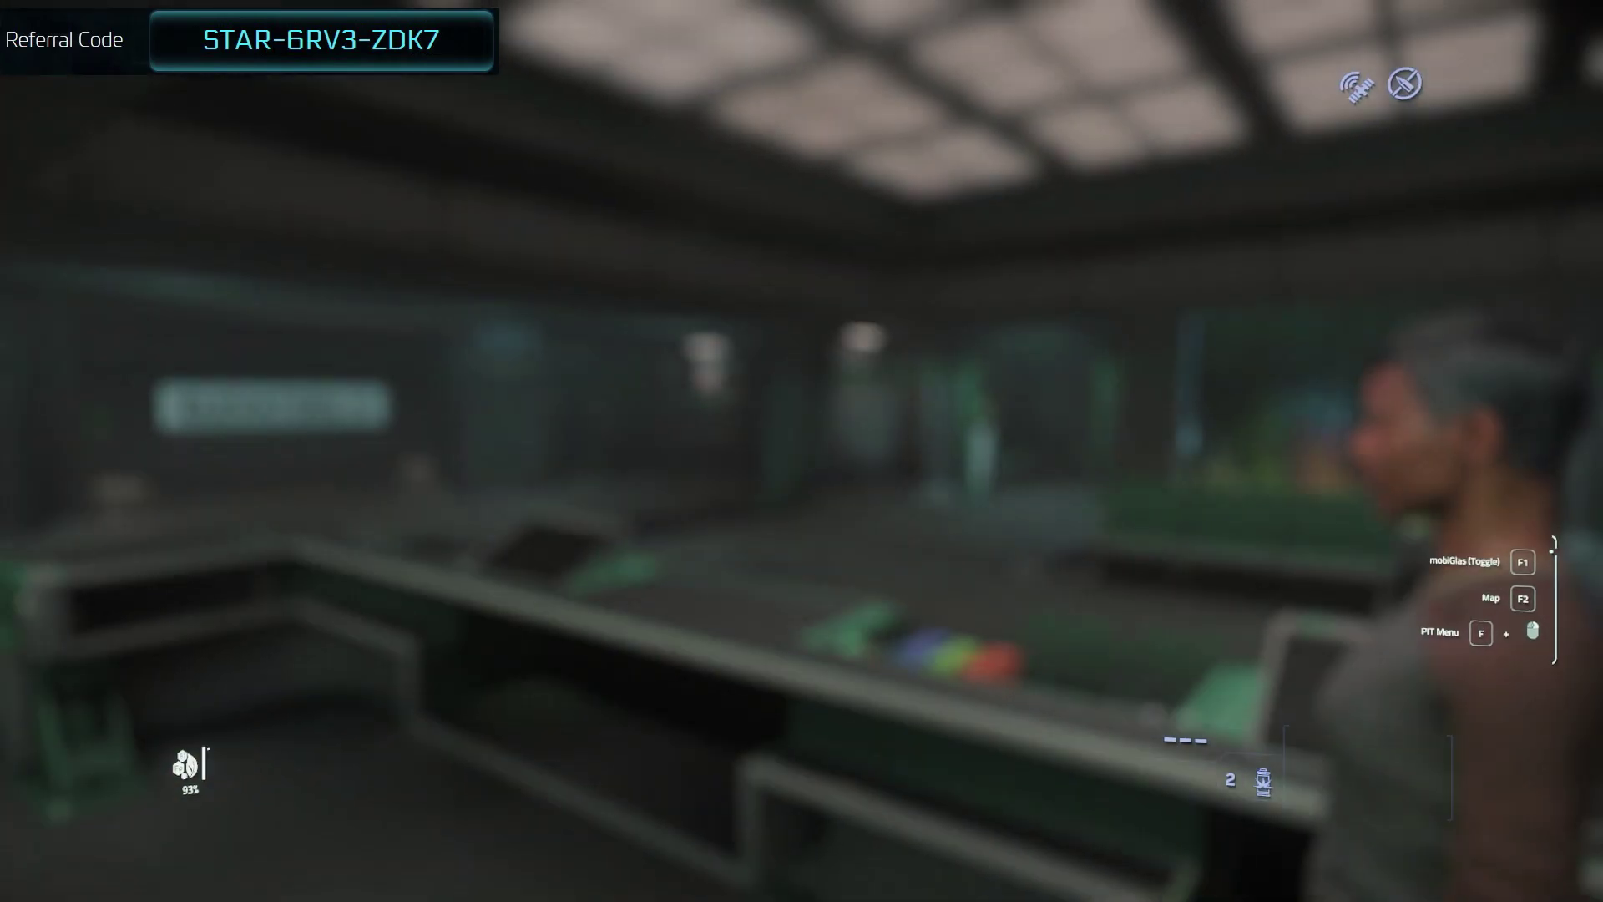
Open and close the mobiGlas Global Chat, and have the character make a hand gesture.
key(F11)
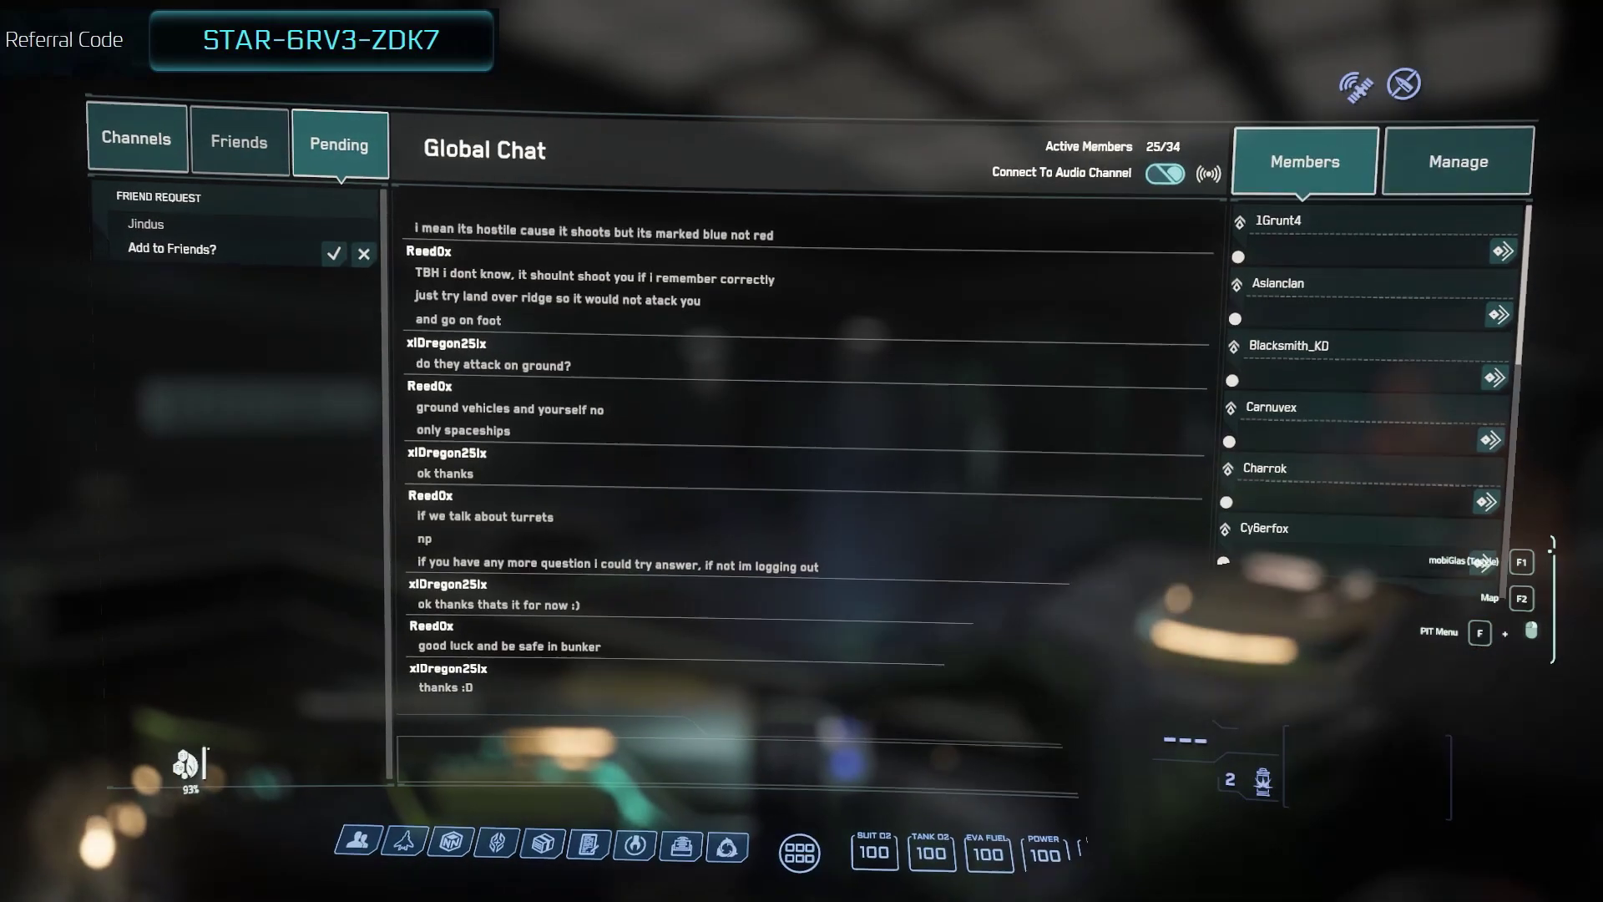
key(F11)
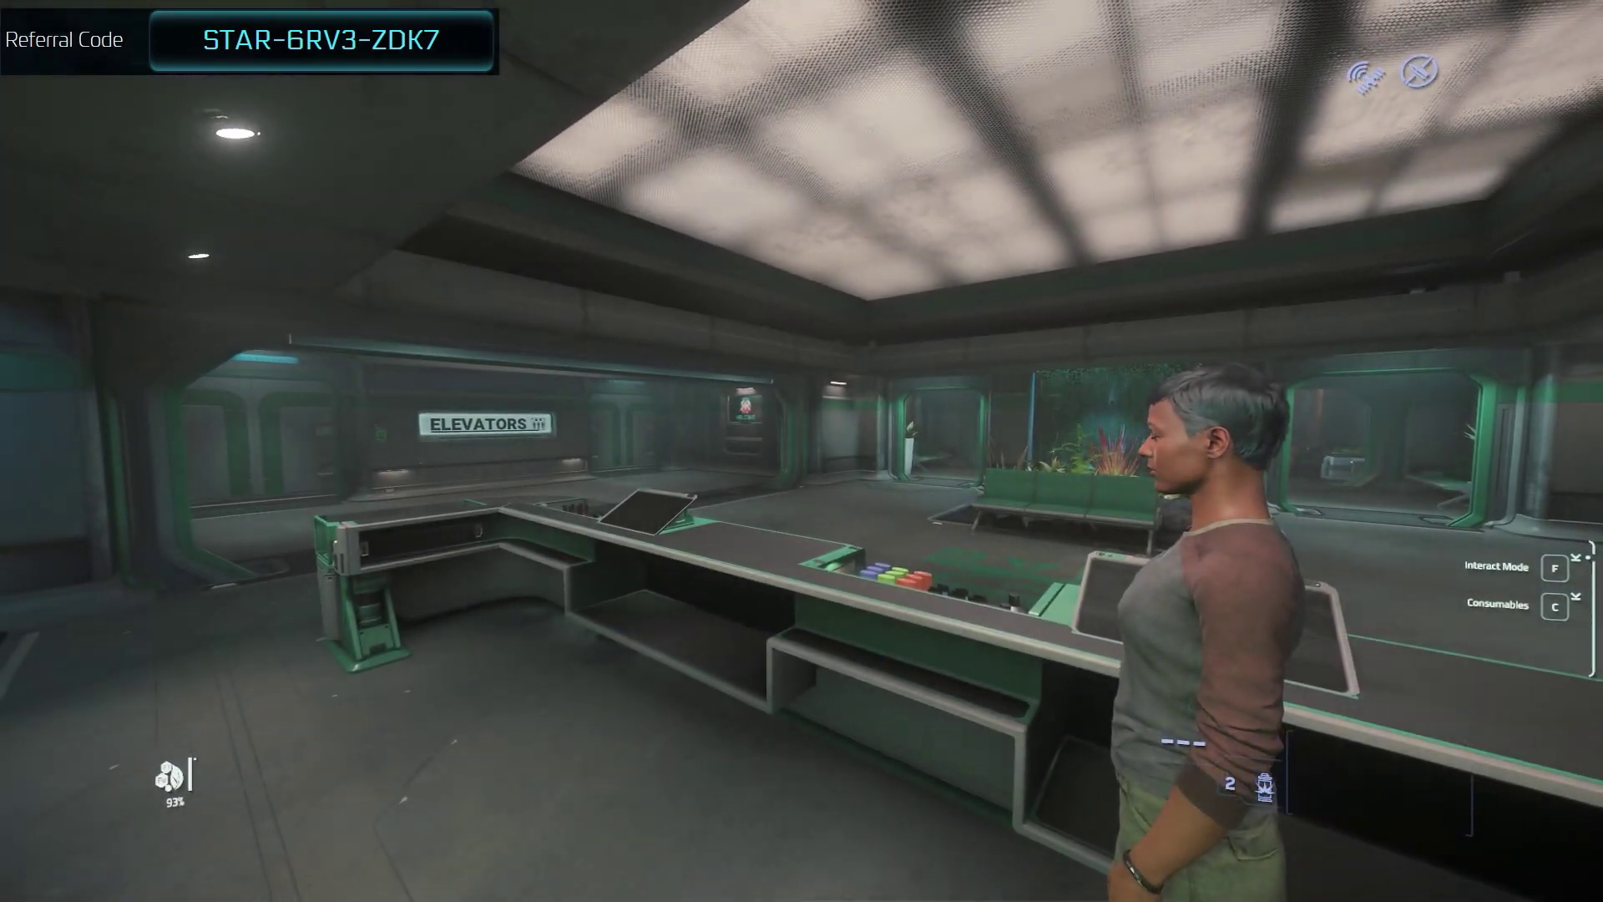
key(F4)
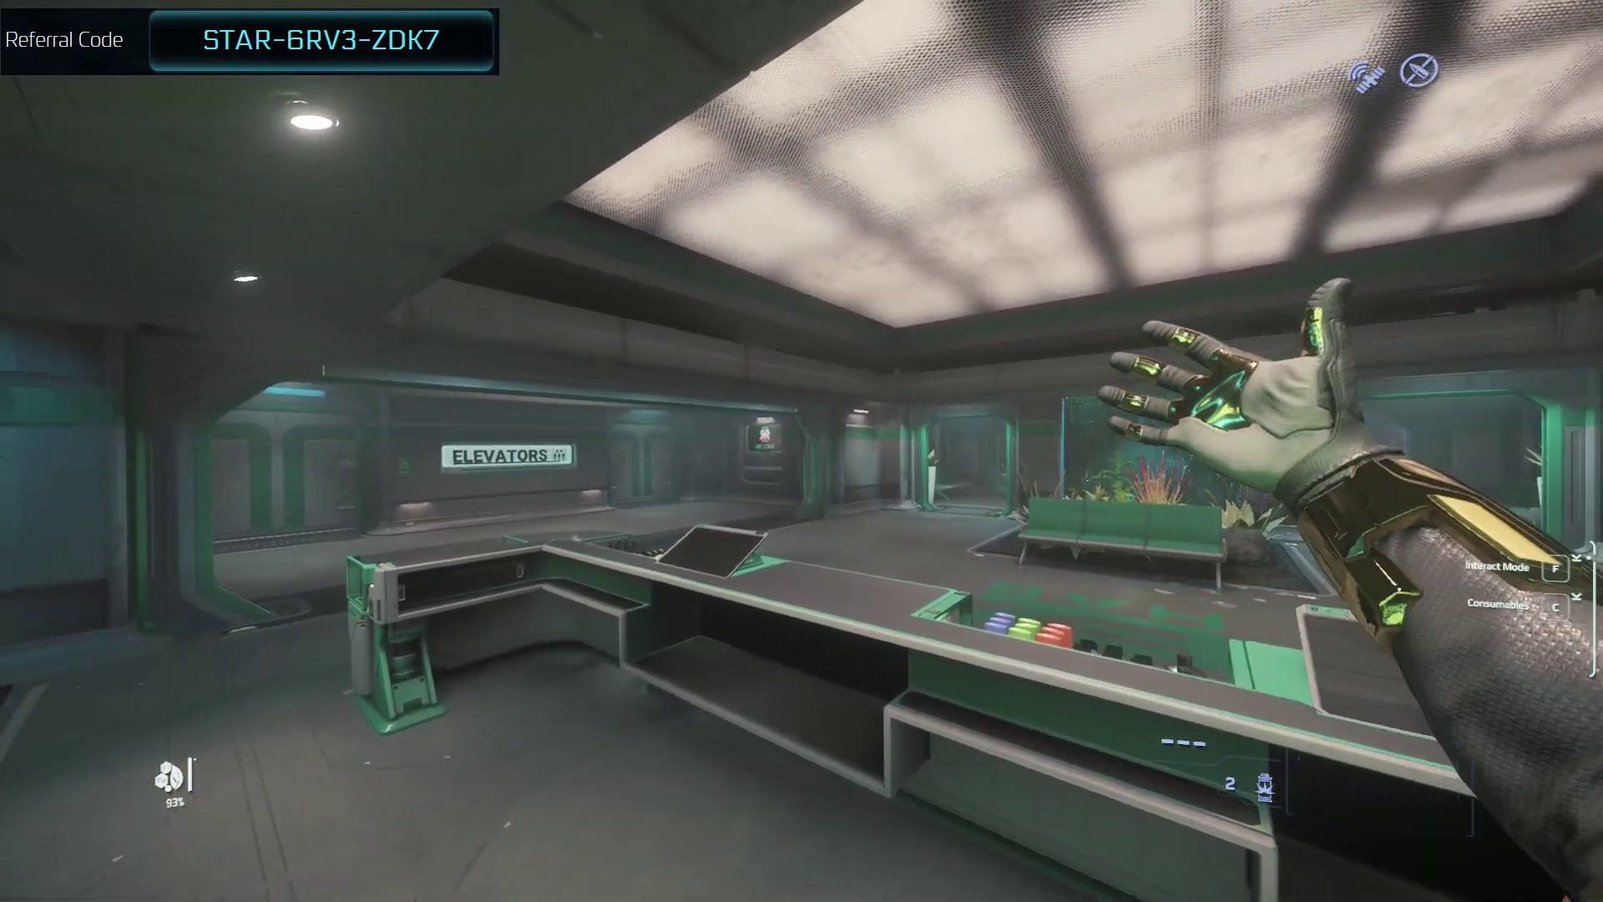
key(F4)
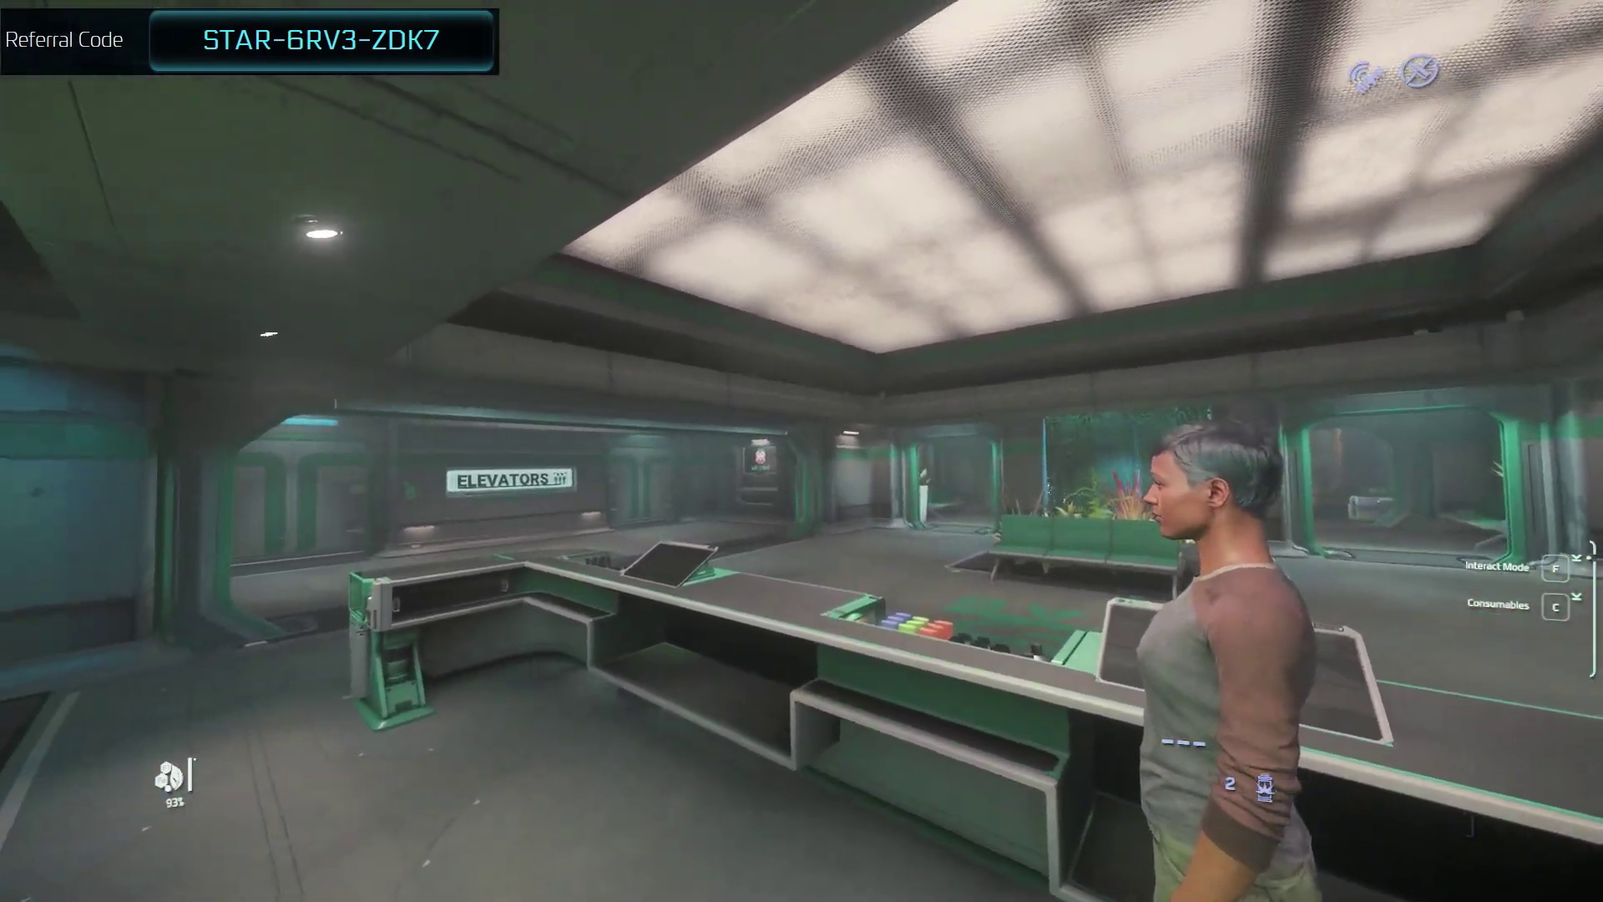